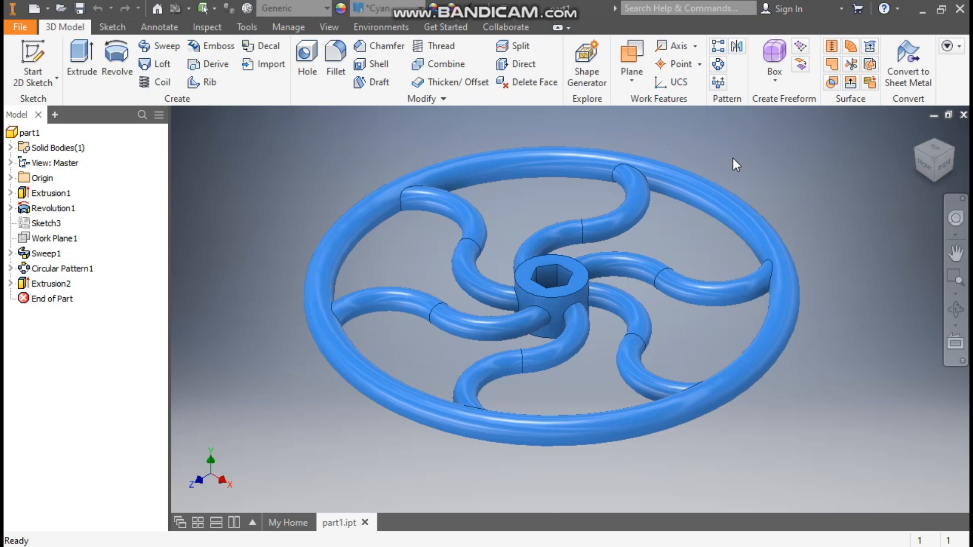
- Create a new part from the metric Standard (mm).ipt template
click(32, 9)
click(644, 172)
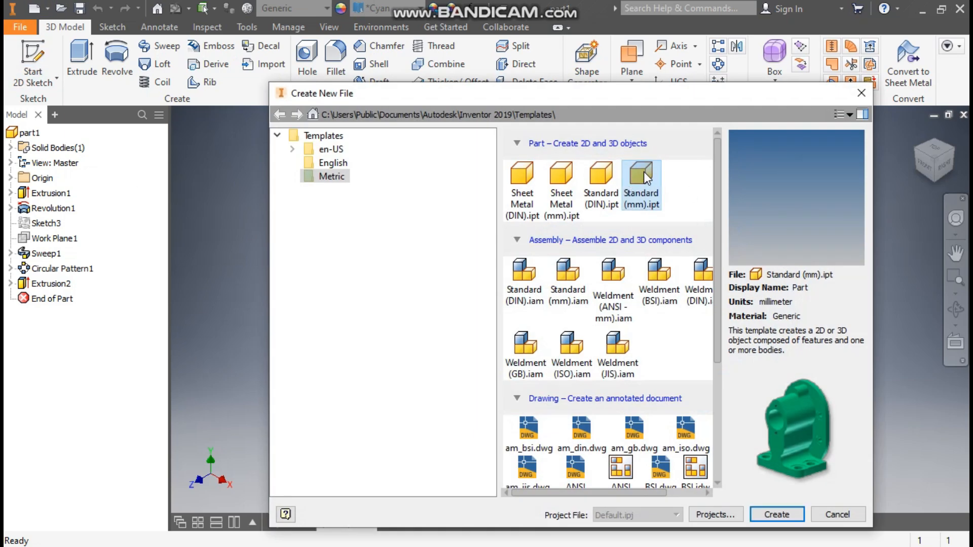
click(792, 513)
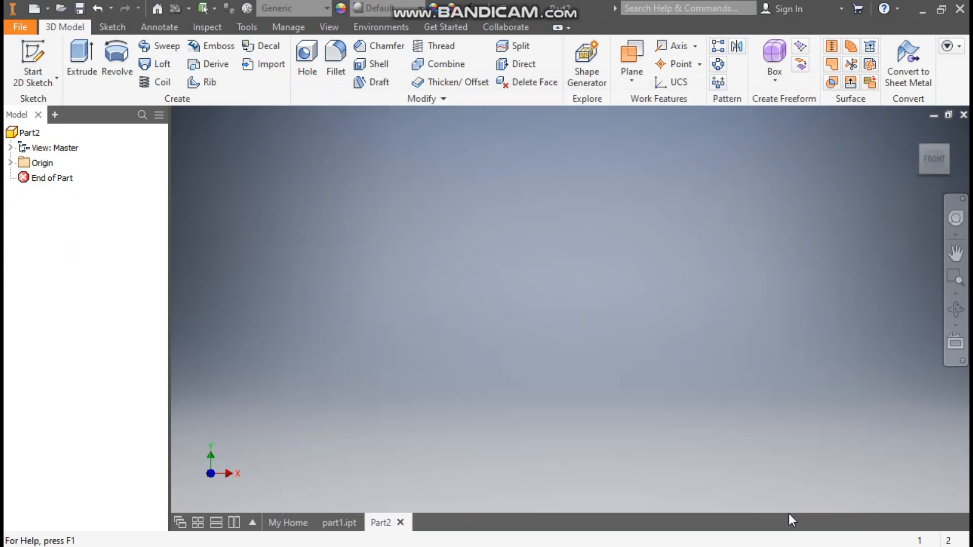
- Sketch a 30 mm diameter circle centred on the origin on the XZ plane and finish the sketch
click(32, 53)
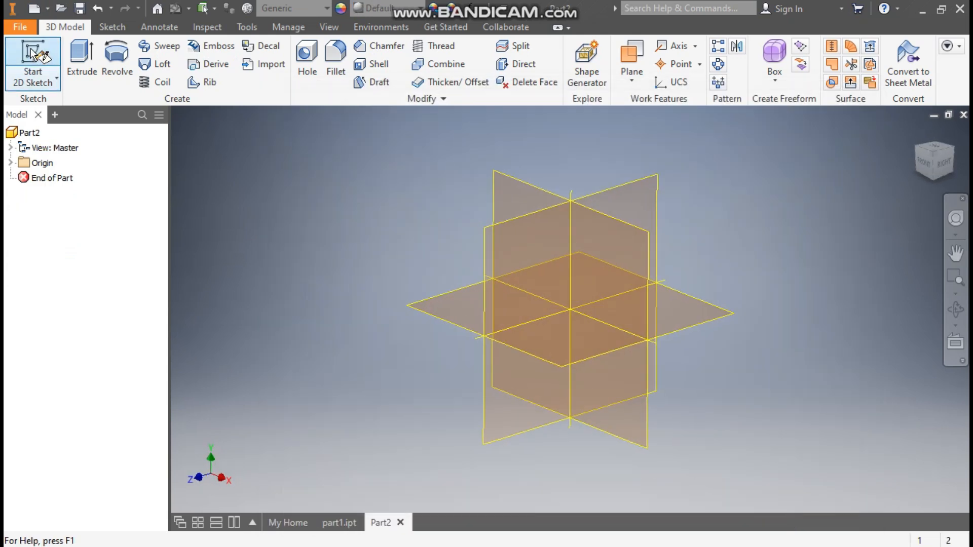
click(445, 295)
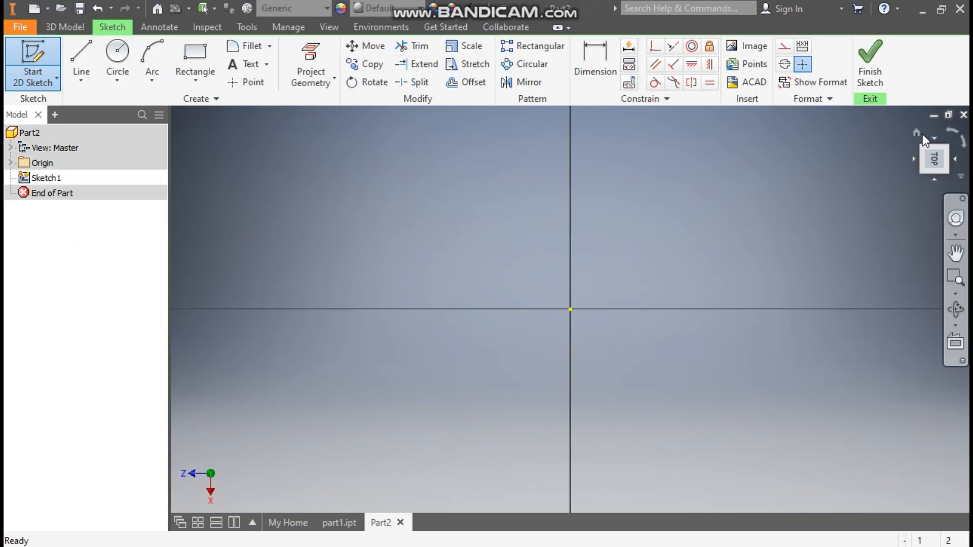
click(952, 127)
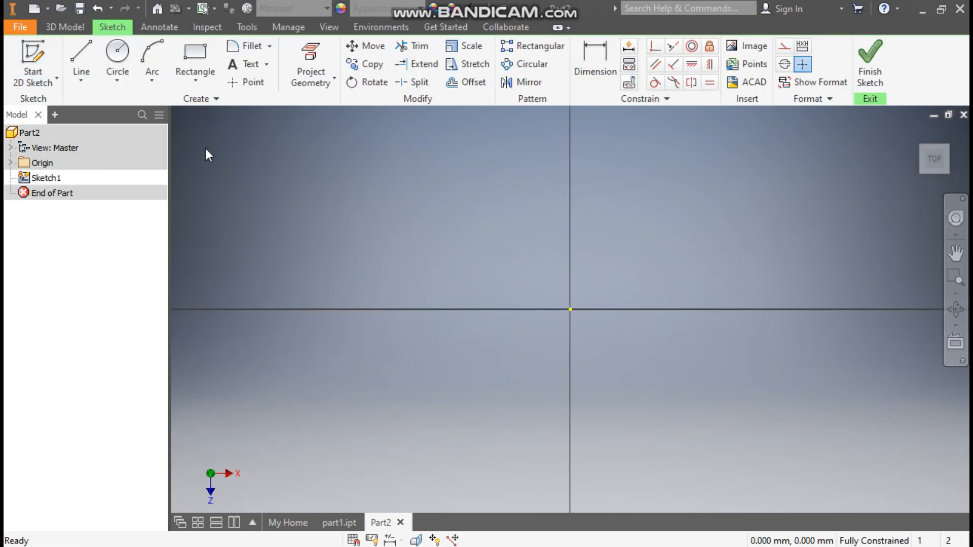
click(118, 53)
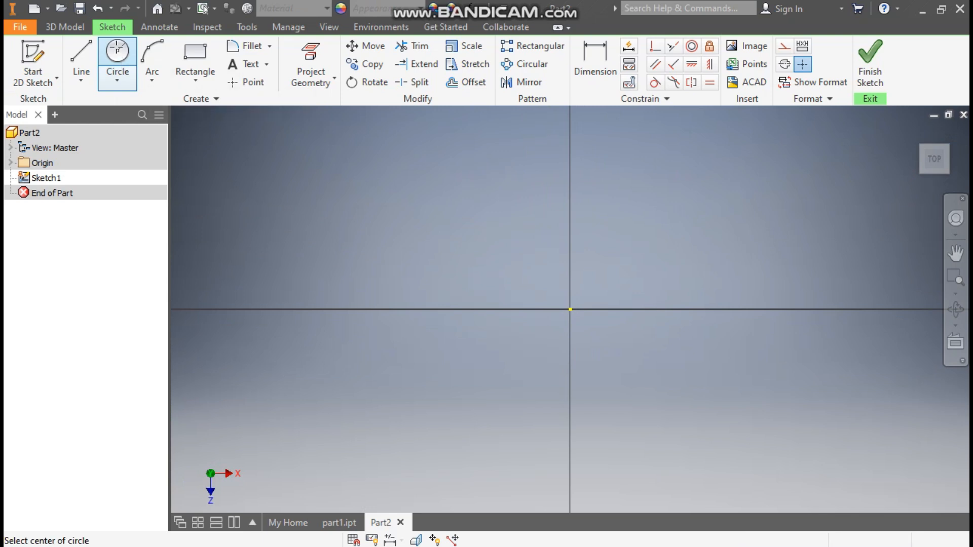
click(573, 310)
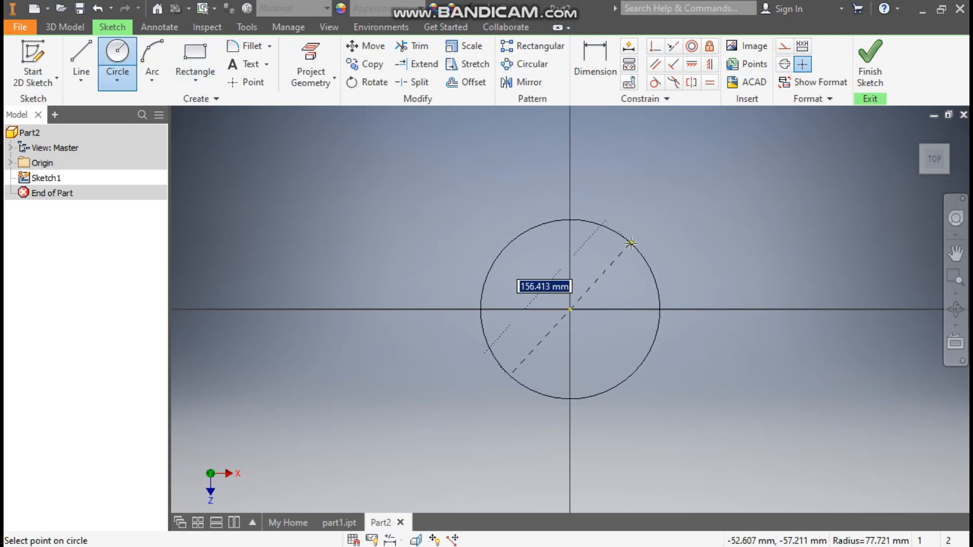
text(30)
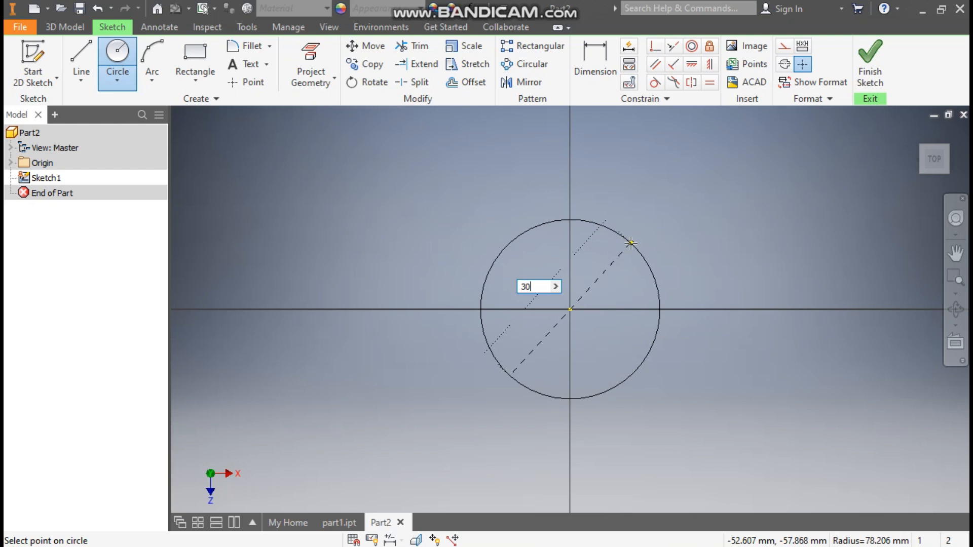
key(Return)
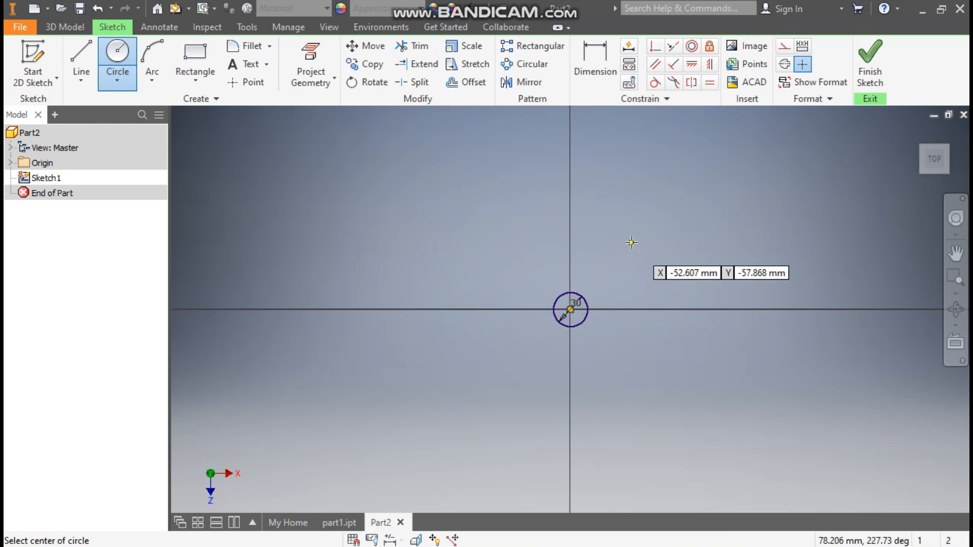
click(861, 63)
- Extrude the circle symmetrically about the sketch plane to a total distance of 20 mm
click(80, 59)
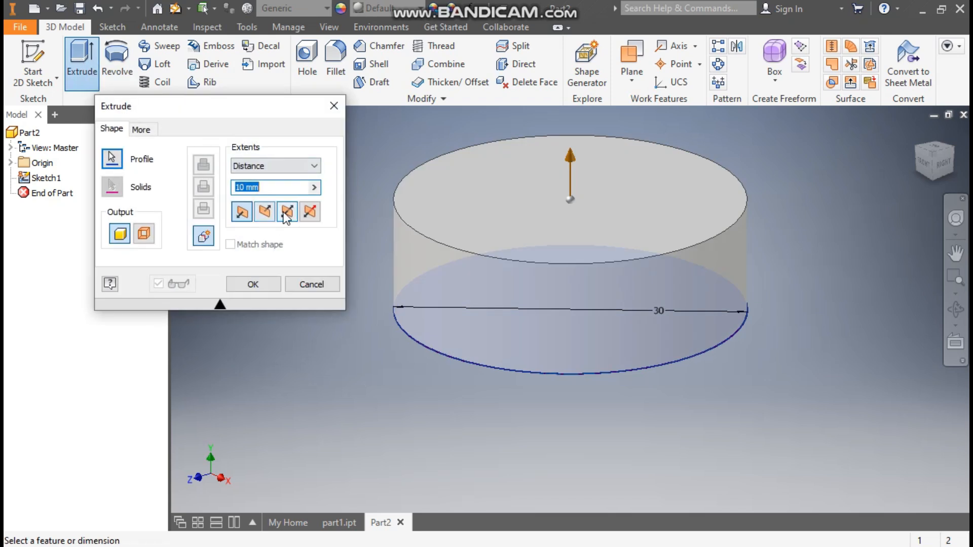
click(286, 213)
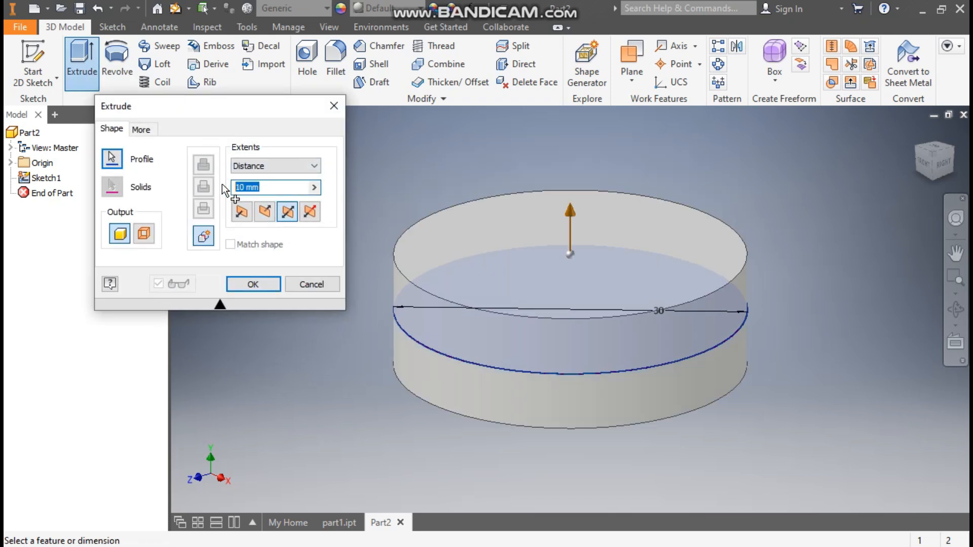
text(20)
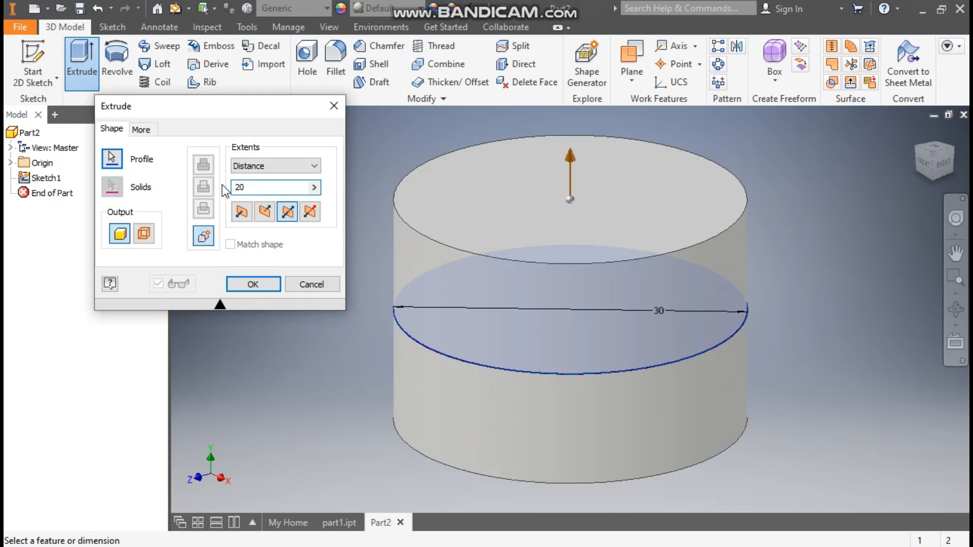
click(257, 286)
- Sketch a 12.5 mm diameter circle on the XY plane, about 94 mm from the origin on the positive X side
scroll(479, 214, down, 5)
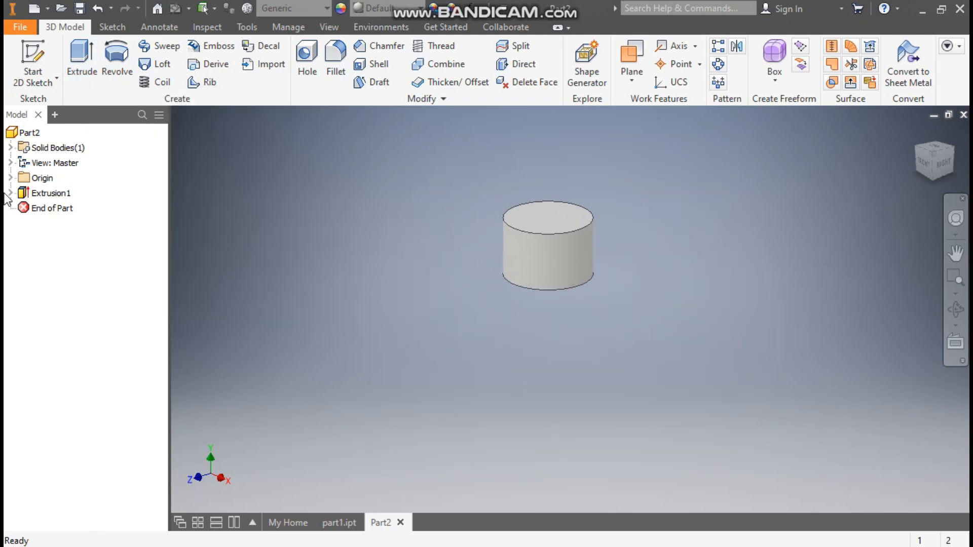
click(10, 178)
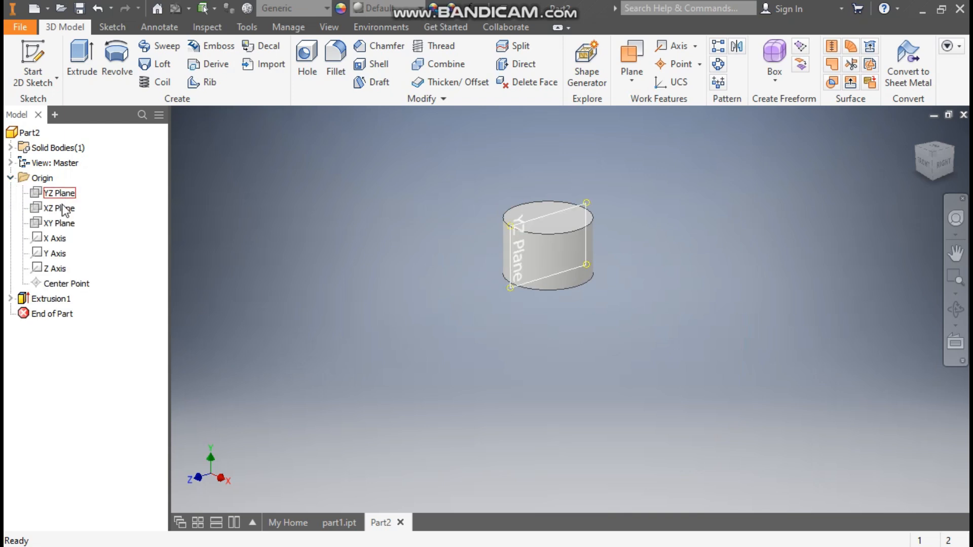
click(59, 223)
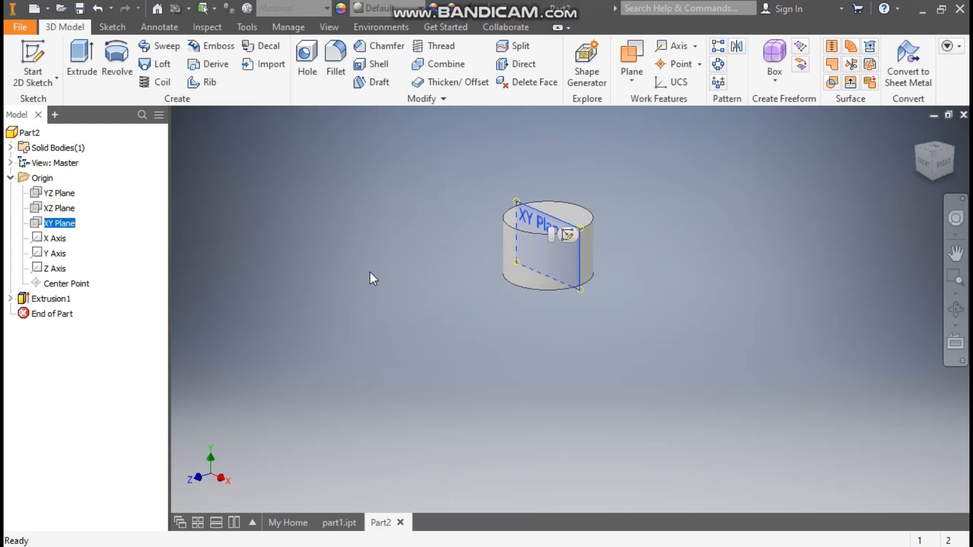
click(566, 235)
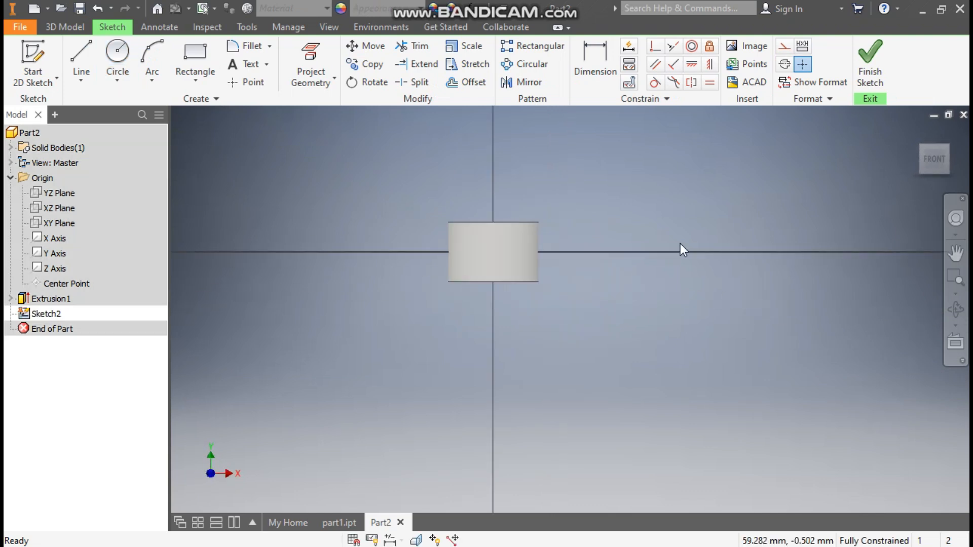
click(114, 50)
click(777, 253)
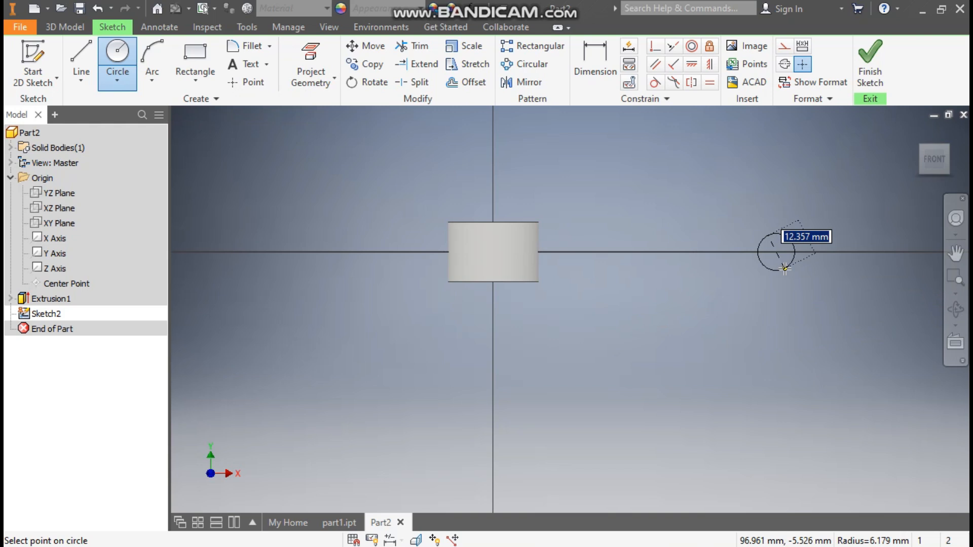
text(1)
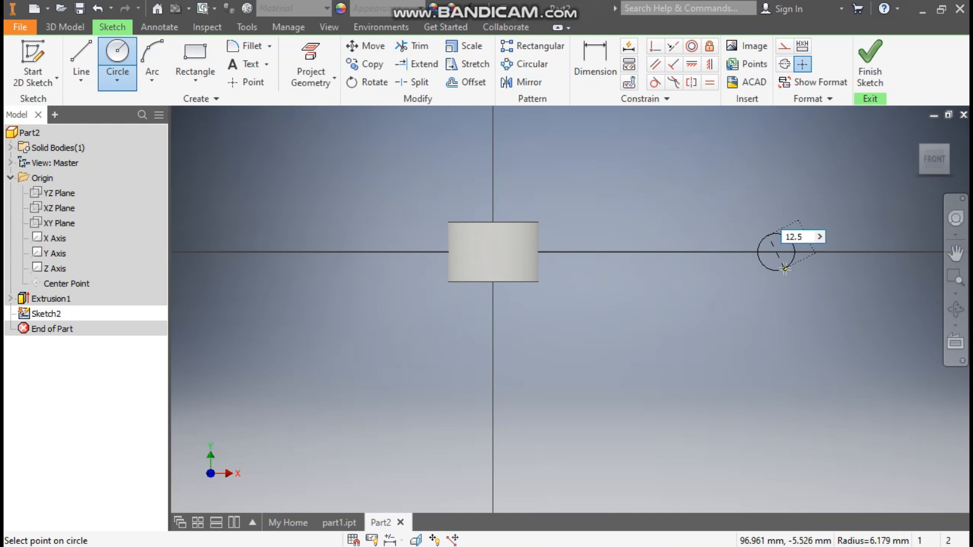
text(2.5)
key(Return)
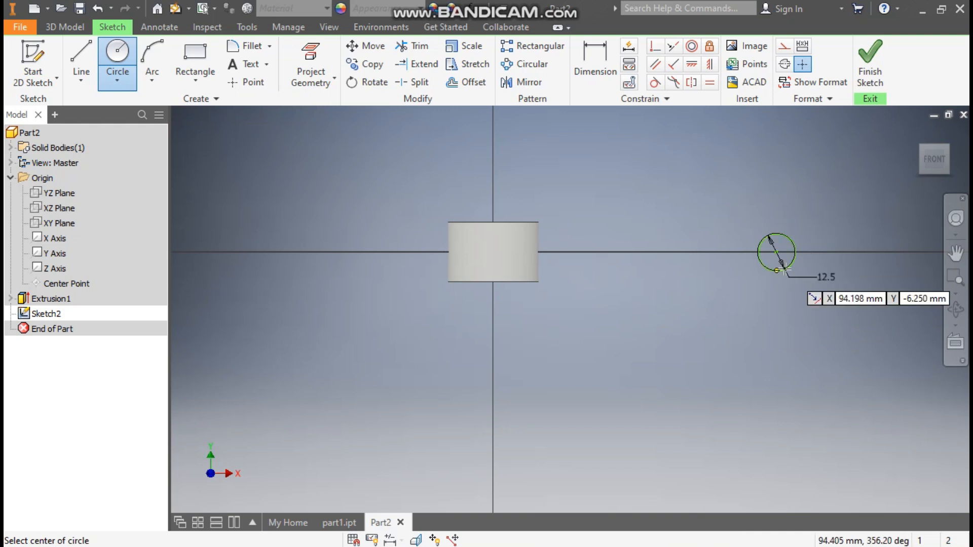
- Dimension the horizontal distance from the origin to the small circle's centre as 93.75 mm
click(597, 70)
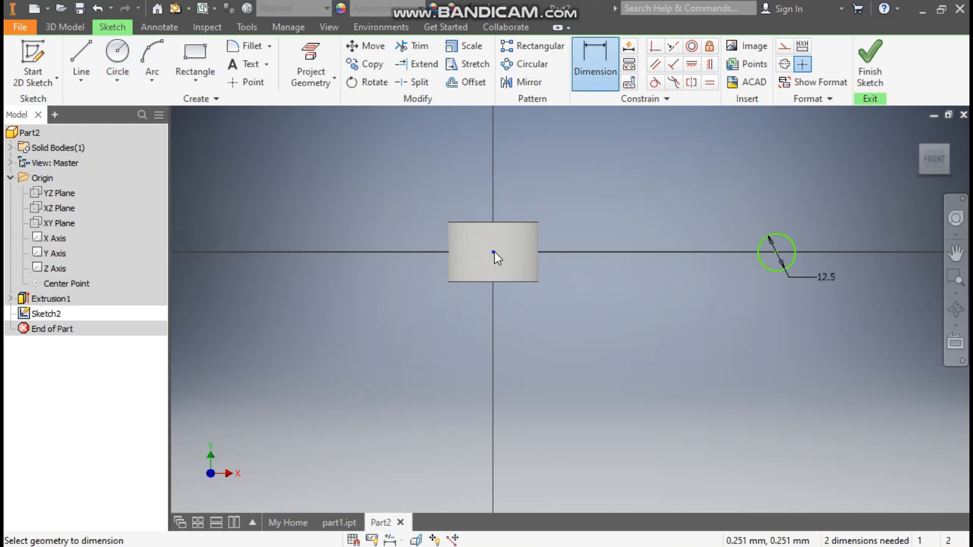
click(775, 256)
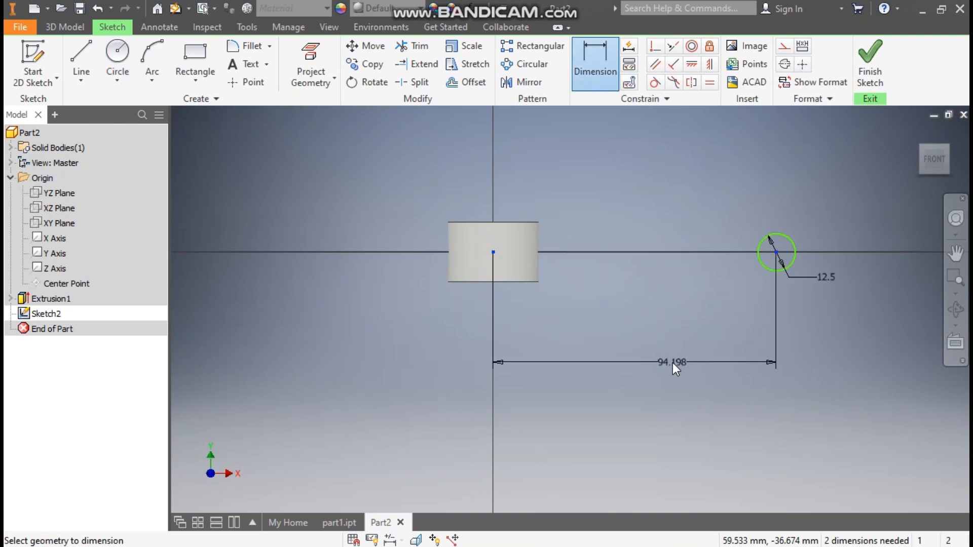
click(673, 363)
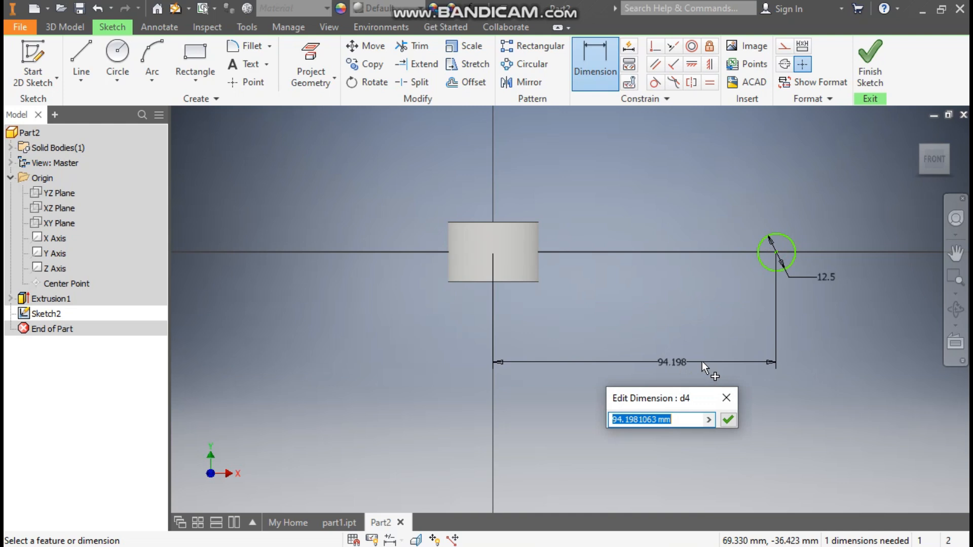
text(93.75)
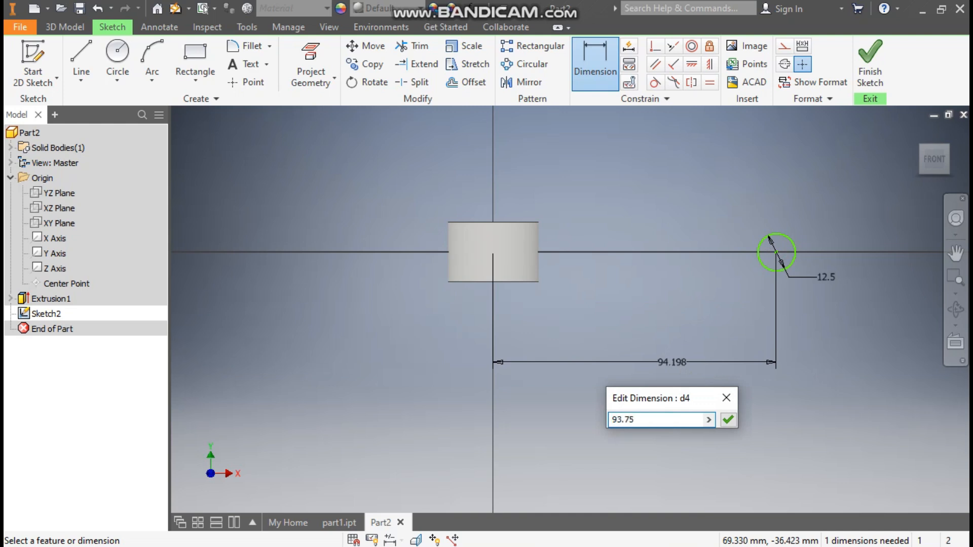
key(Return)
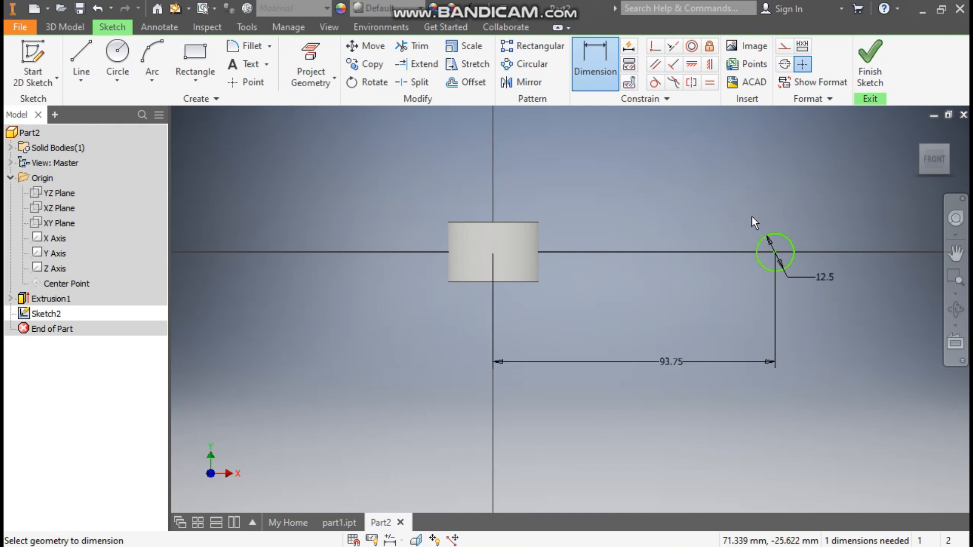
- Constrain the small circle's centre horizontally to the origin and finish the sketch
click(692, 65)
click(775, 253)
click(494, 253)
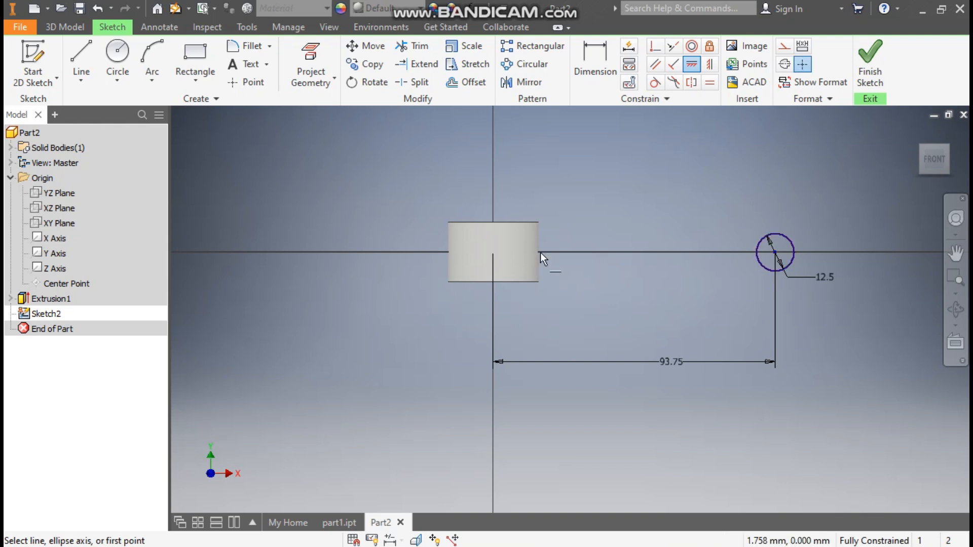
click(868, 63)
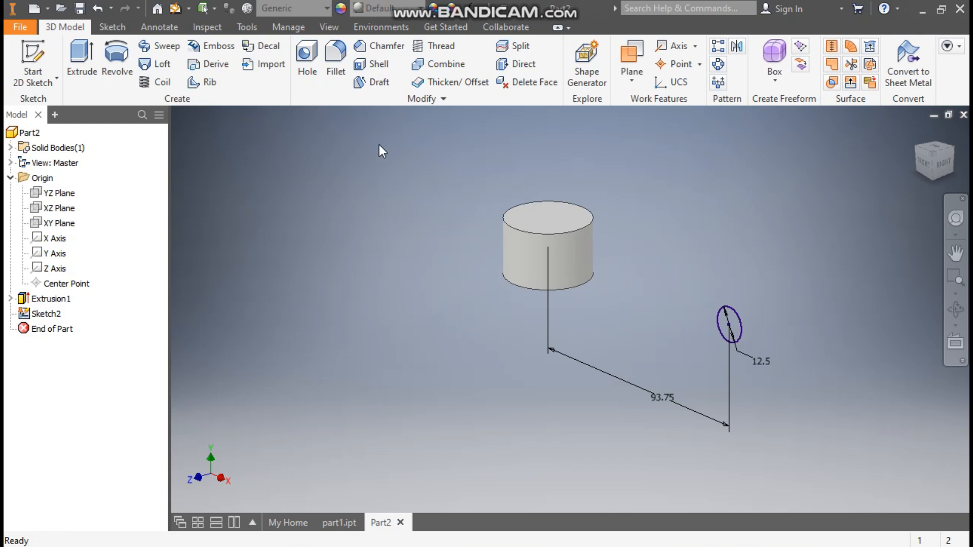
- Revolve the 12.5 mm circle fully around the Y axis to form the outer ring
click(120, 58)
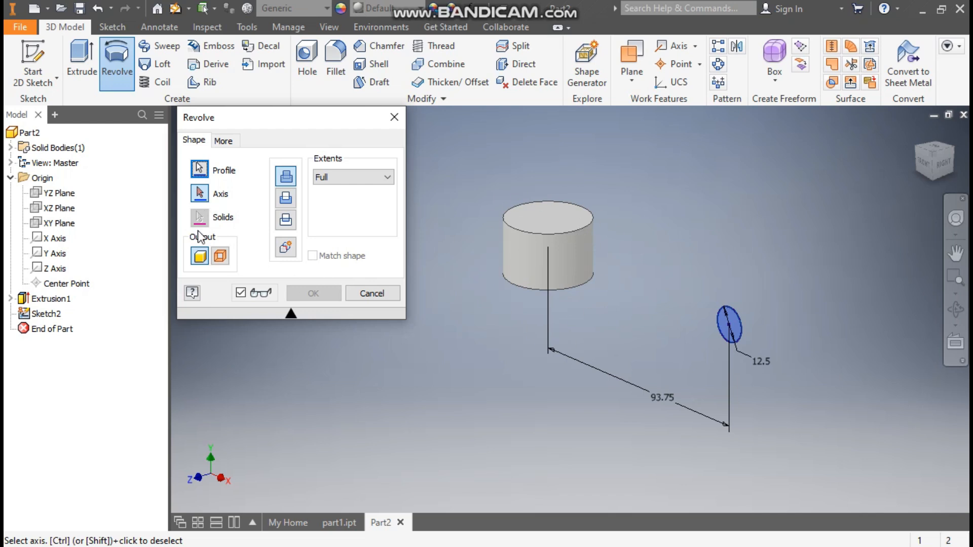
click(55, 253)
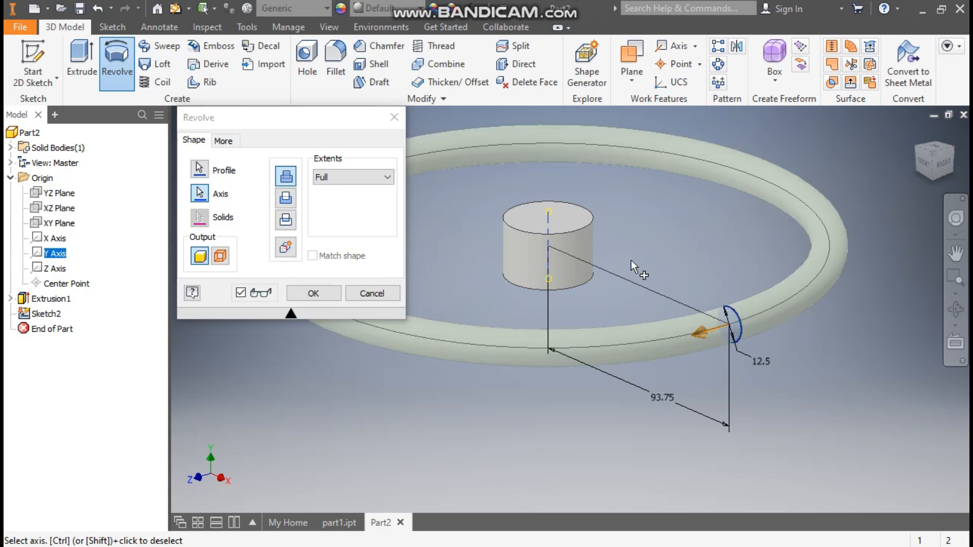
middle_drag(591, 160, 710, 184)
scroll(705, 181, up, 1)
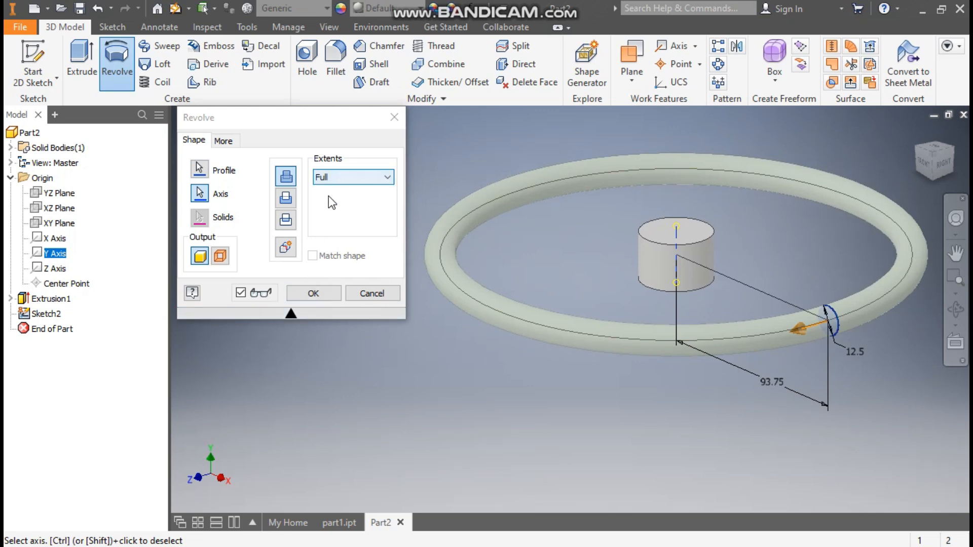
click(324, 287)
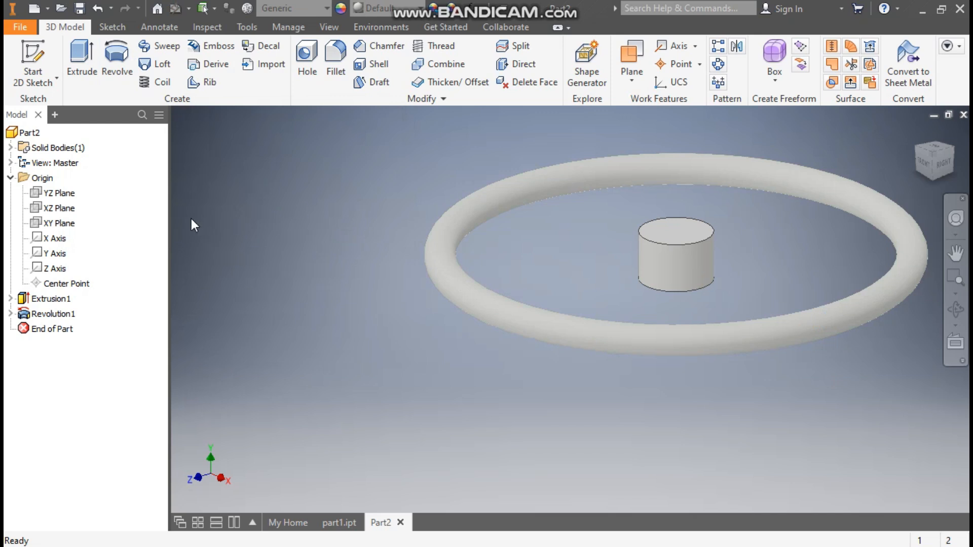
- Start a new sketch on the XZ plane, viewed from the top with the X axis horizontal
click(56, 209)
click(696, 244)
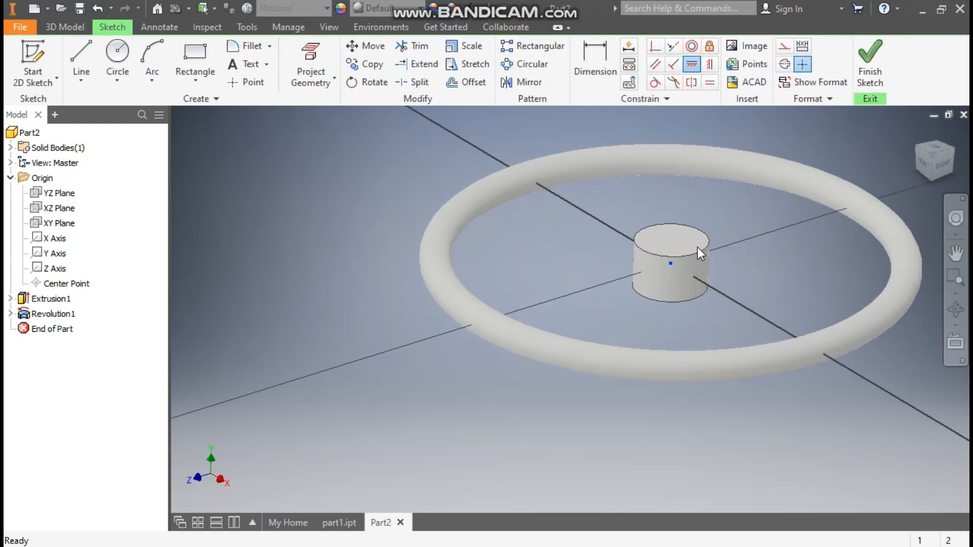
click(933, 147)
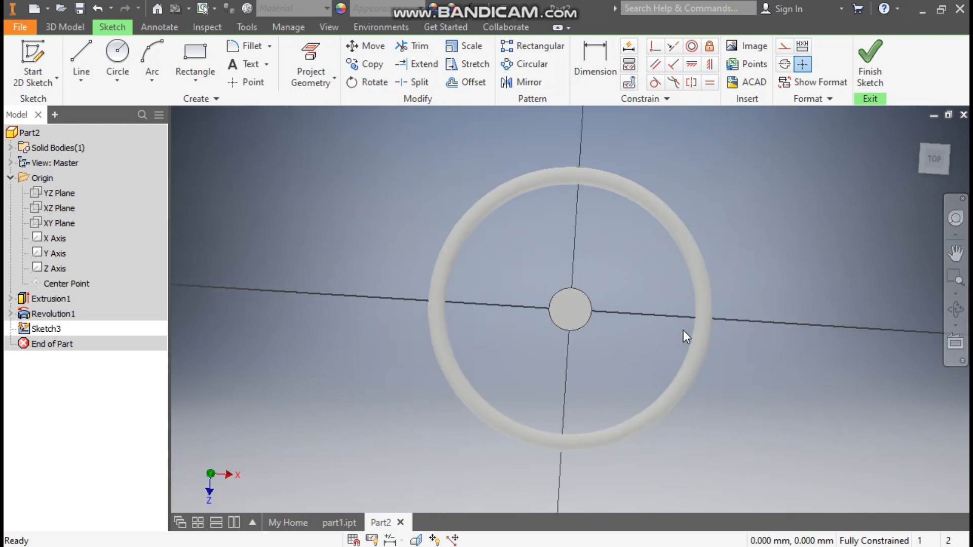
drag(586, 358, 586, 366)
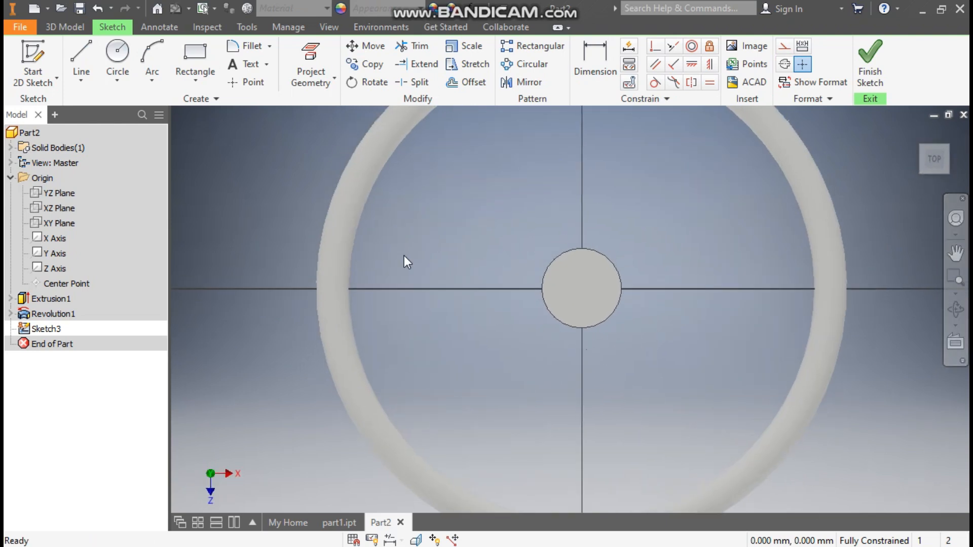
- Change the model's visual style to wireframe
click(330, 28)
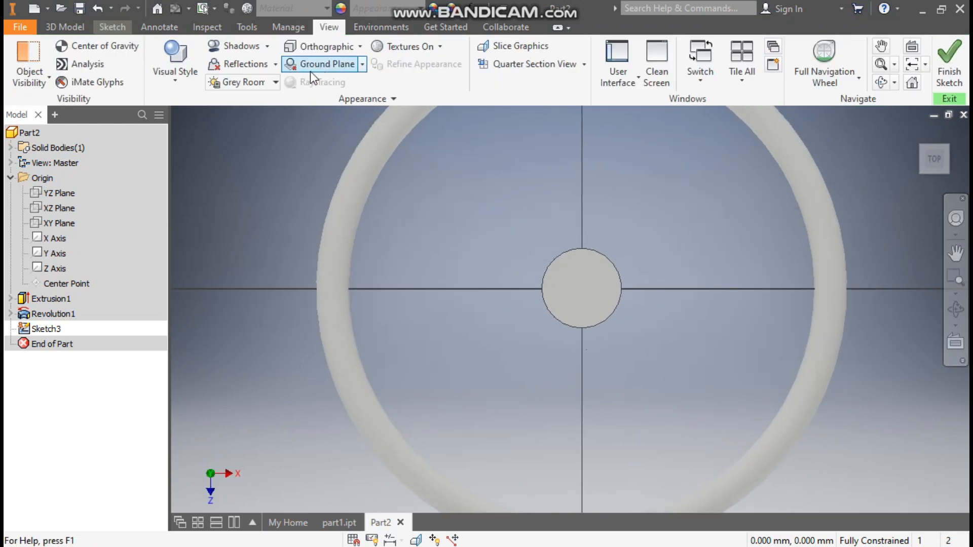
click(192, 80)
click(217, 238)
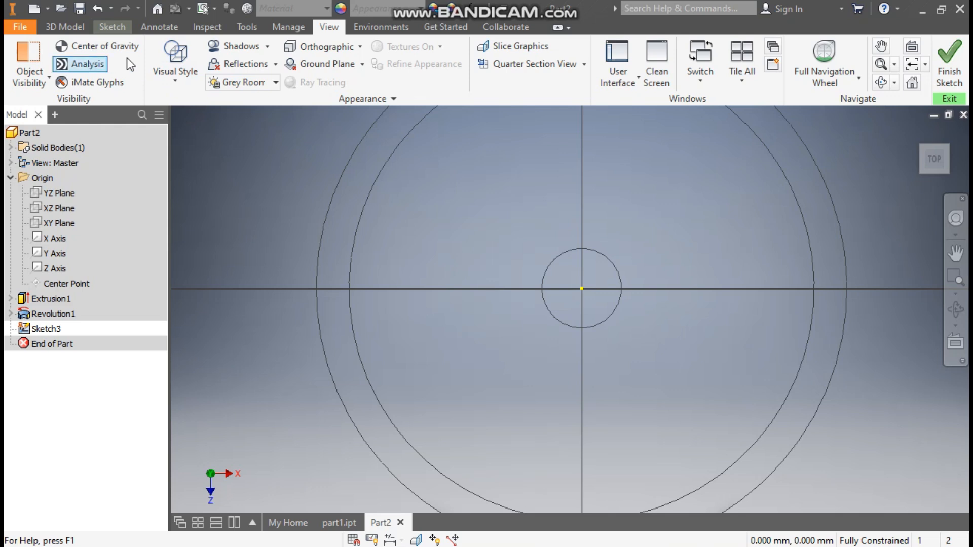
- Sketch a three-point arc bulging downward from the origin to a point about 46 mm away along the horizontal axis toward the rim
click(117, 25)
scroll(507, 183, down, 2)
middle_drag(507, 183, 474, 219)
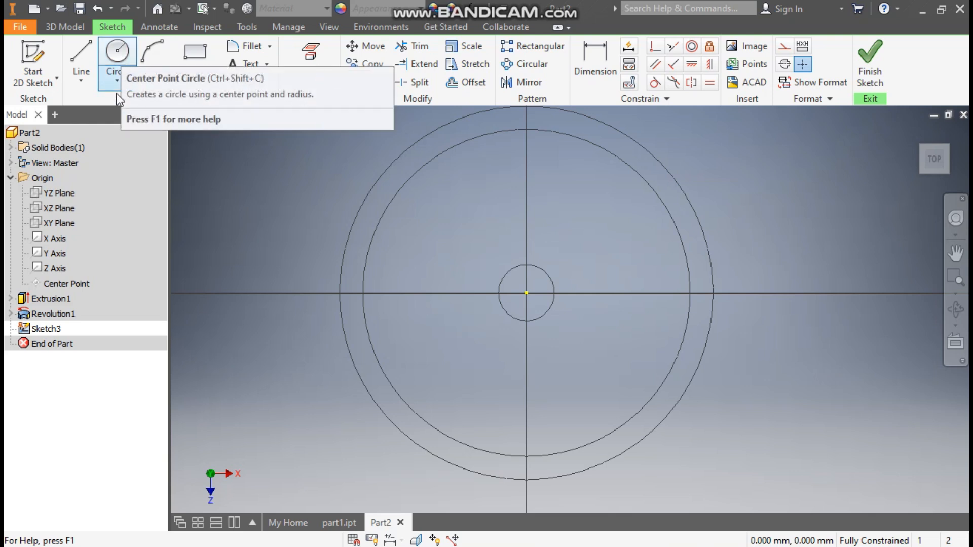
click(152, 79)
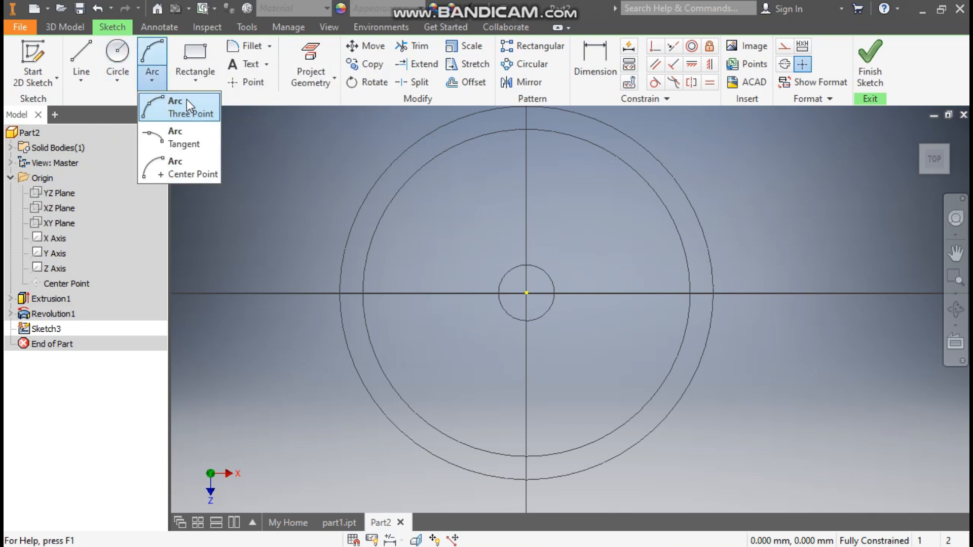
click(188, 115)
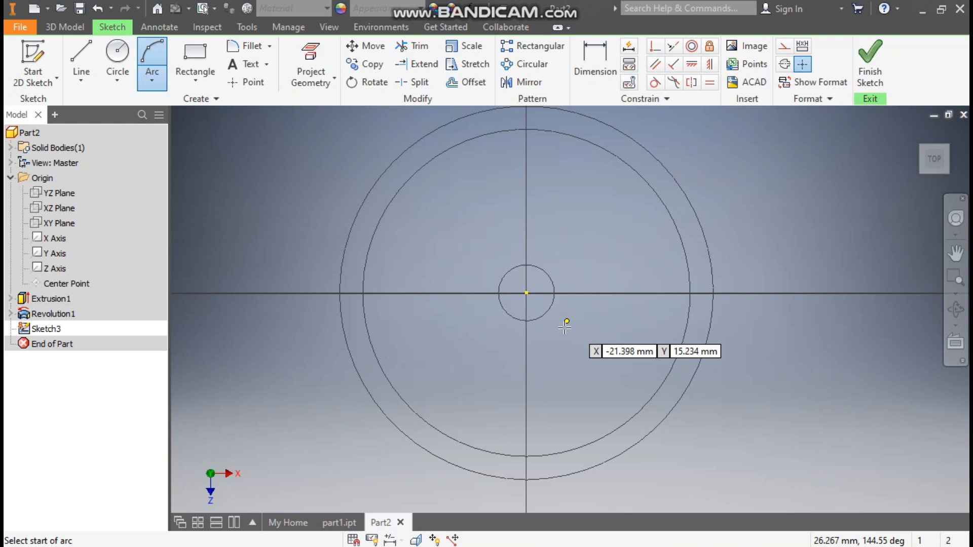
click(527, 293)
click(441, 292)
click(457, 315)
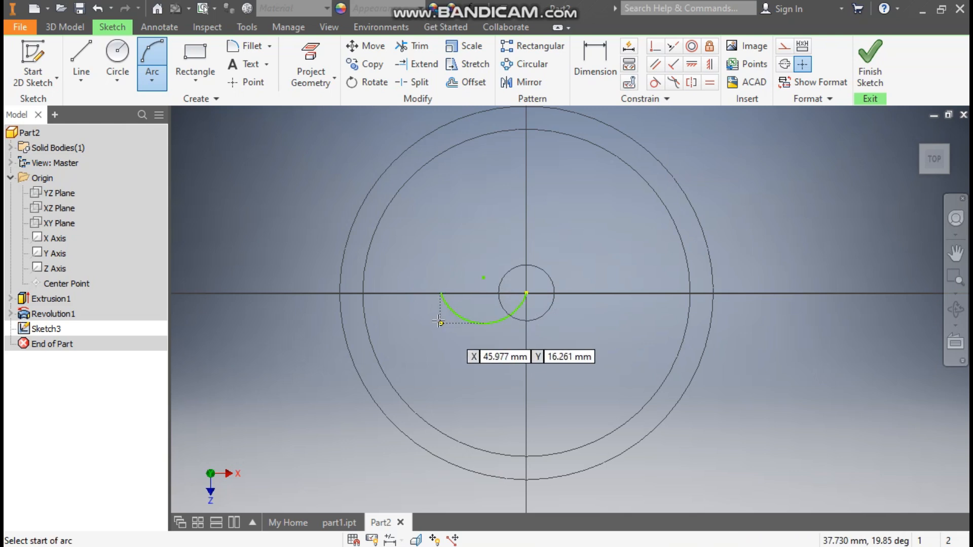
- Add an opposite-curving three-point arc about 48 mm wide from the first arc's outer end into the rim, tangent to form an S
click(440, 293)
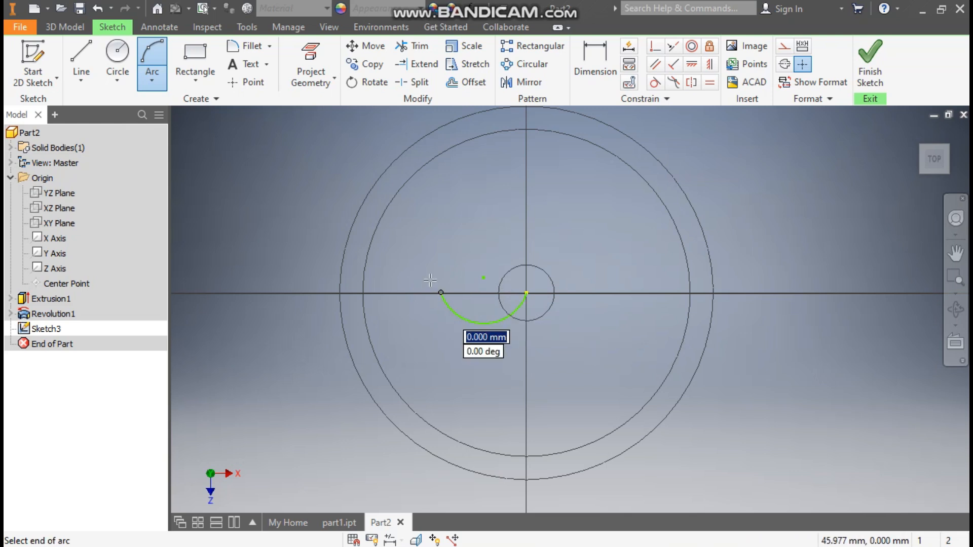
click(351, 294)
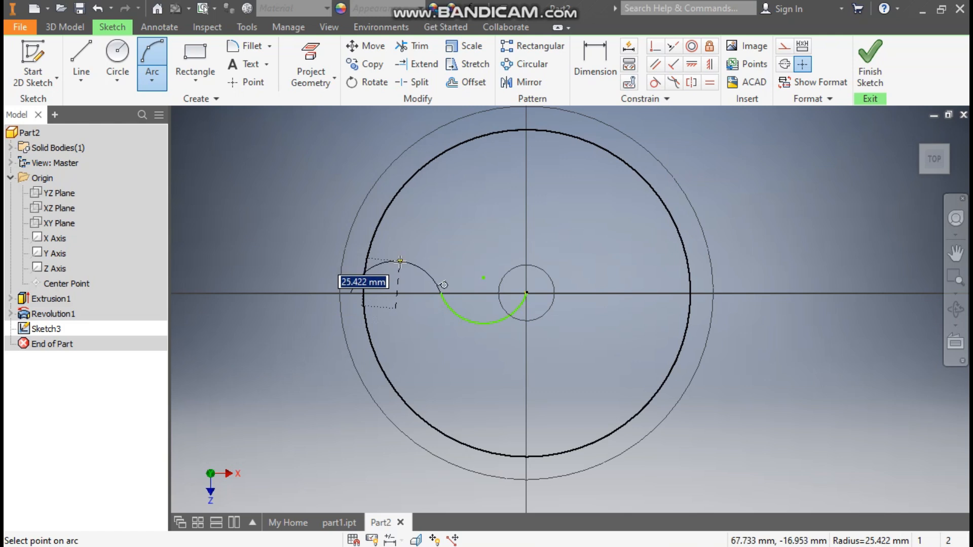
click(400, 261)
- Dimension the horizontal distance from the origin to the outer end of the S-curve as 93.75 mm
middle_drag(441, 299, 463, 317)
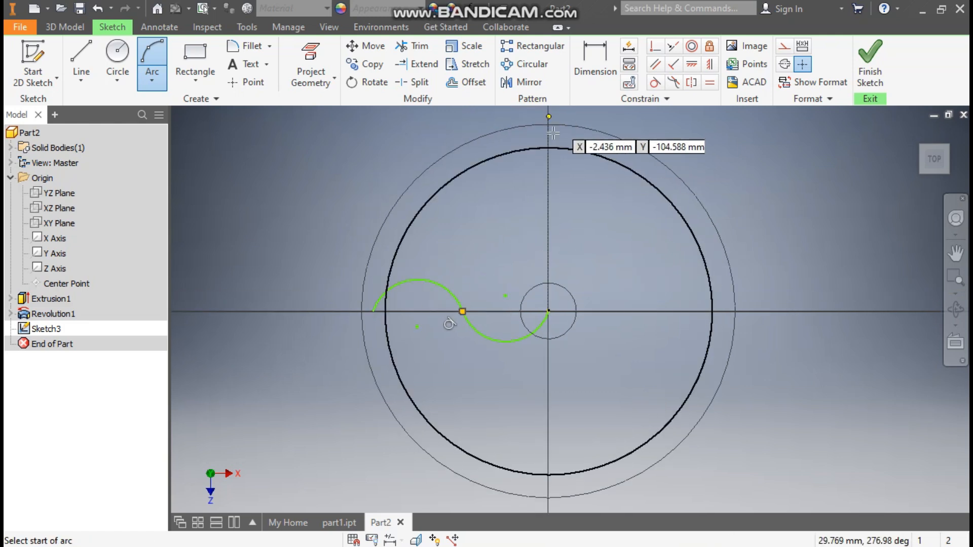
click(603, 65)
click(549, 311)
click(377, 314)
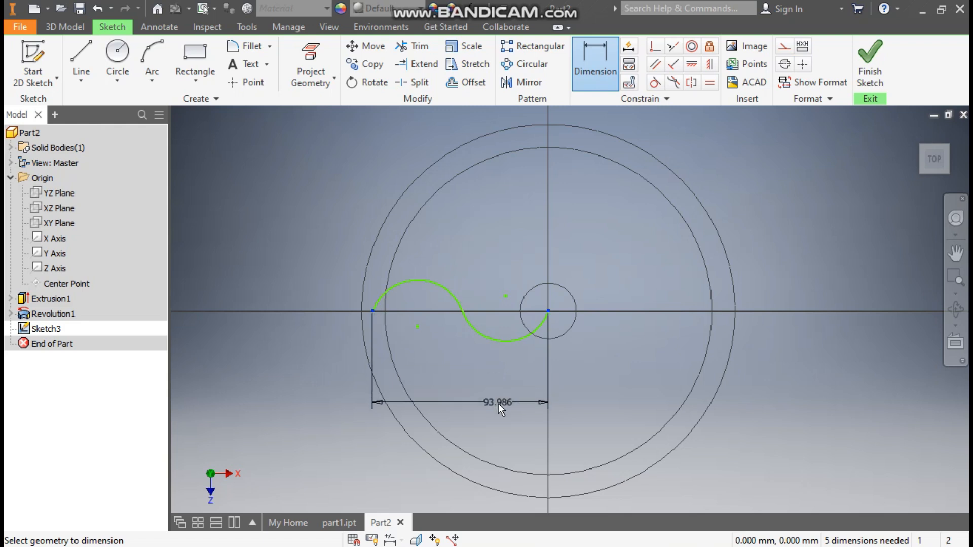
click(498, 404)
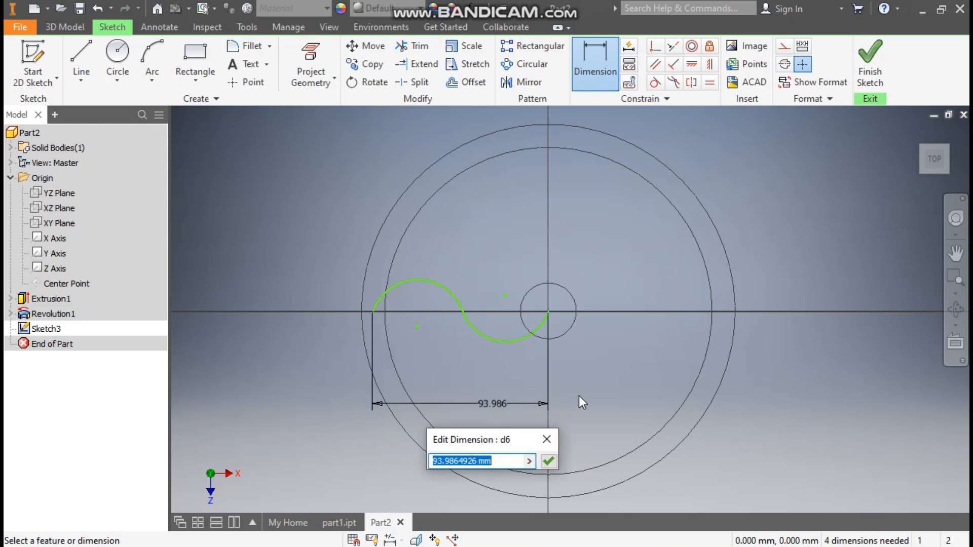
text(93.75)
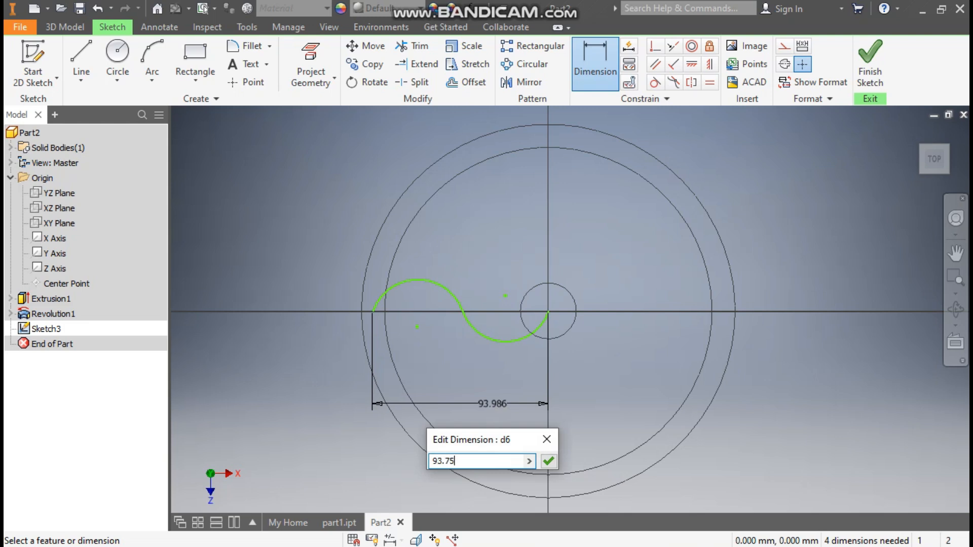
key(Return)
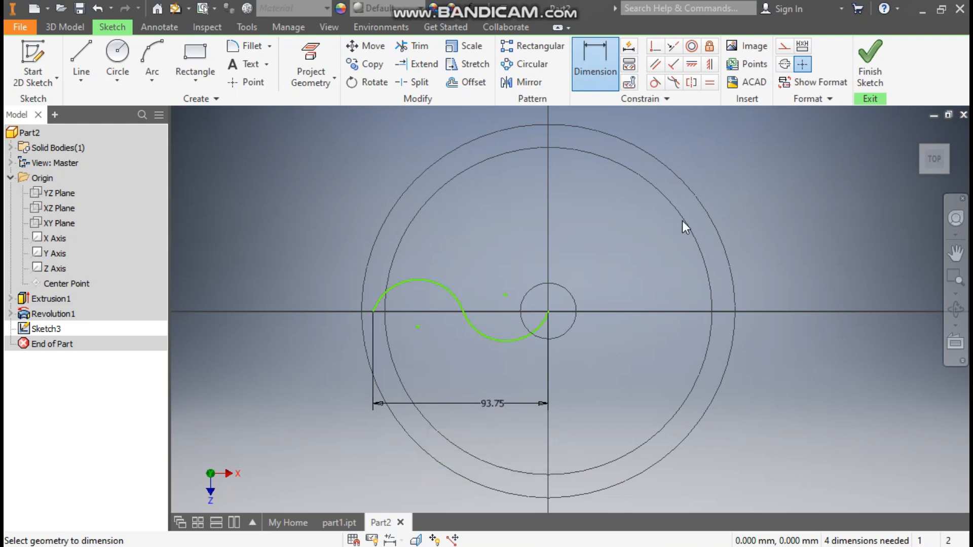
- Constrain the S-curve's outer endpoint and the junction of its two arcs horizontally to the origin
click(692, 64)
click(547, 312)
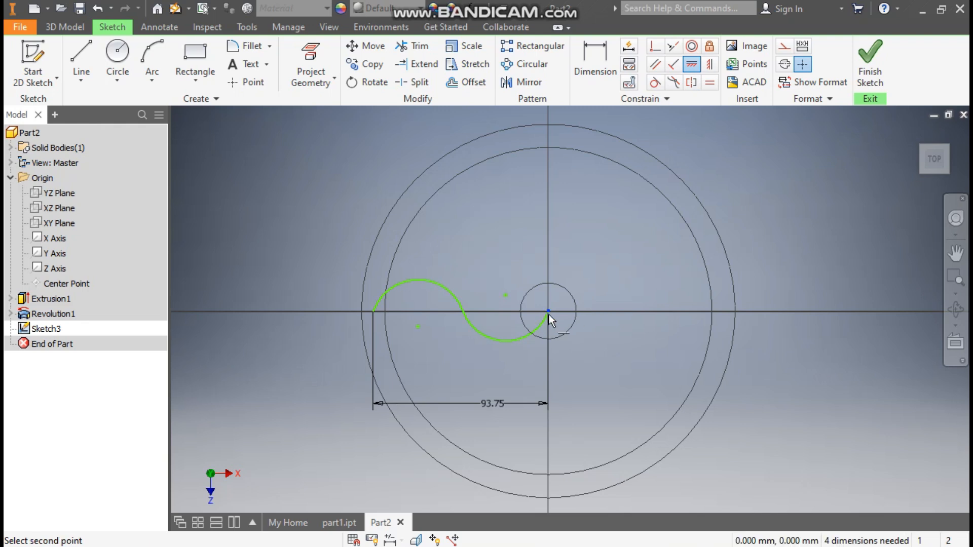
click(372, 313)
click(463, 311)
click(548, 312)
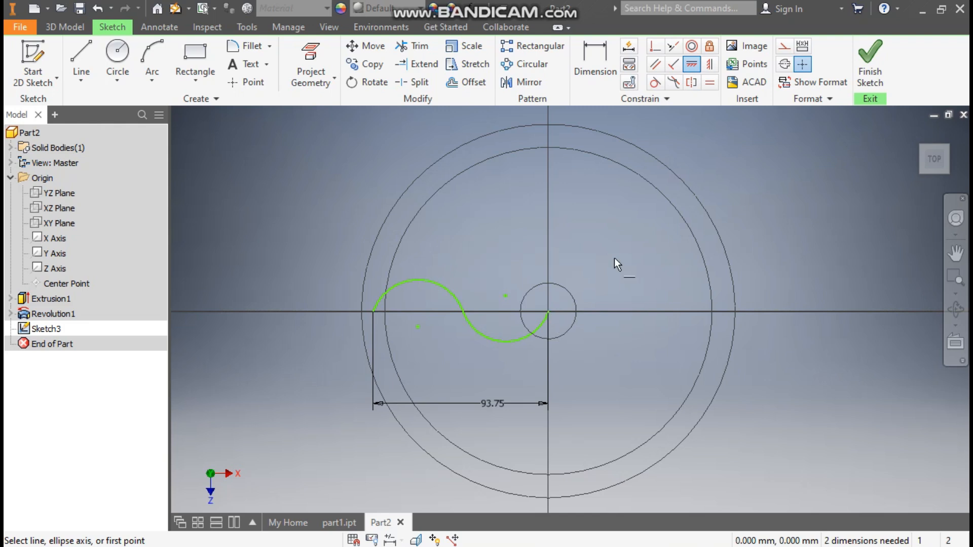
- Set the radius of both S-curve arcs to 25 mm and finish the sketch
click(594, 73)
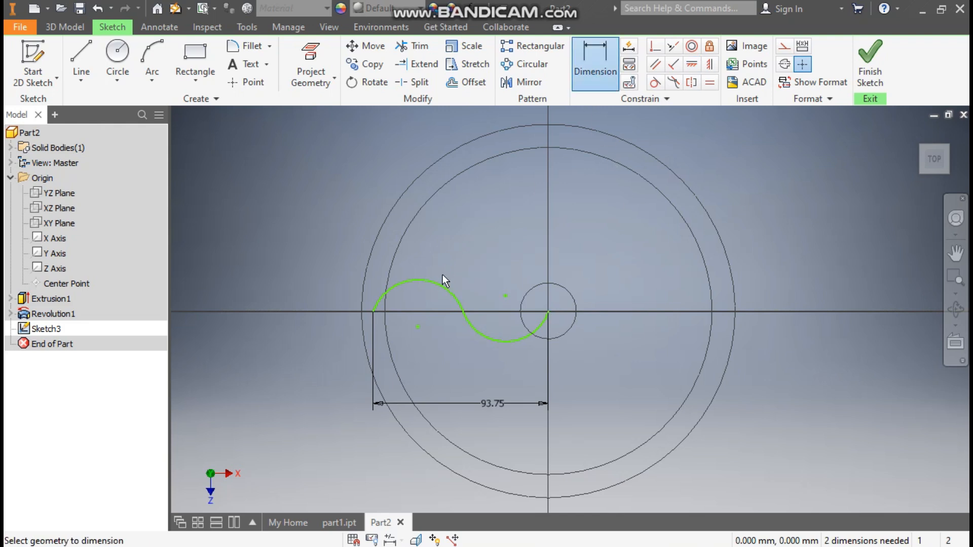
click(431, 284)
click(443, 241)
text(25)
key(Return)
click(494, 342)
click(477, 374)
text(25)
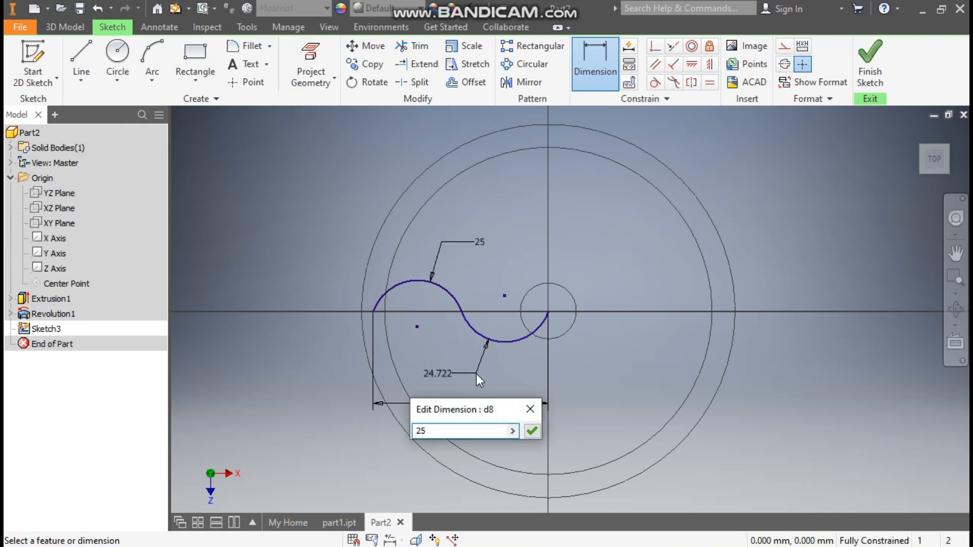
key(Return)
click(873, 66)
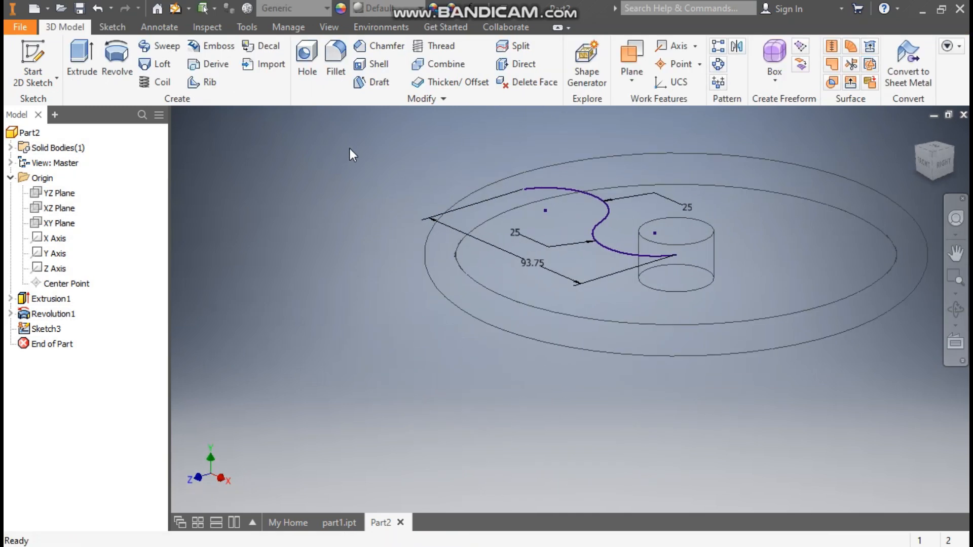
- Create a work plane normal to the outer arc at its free endpoint inside the rim
click(626, 72)
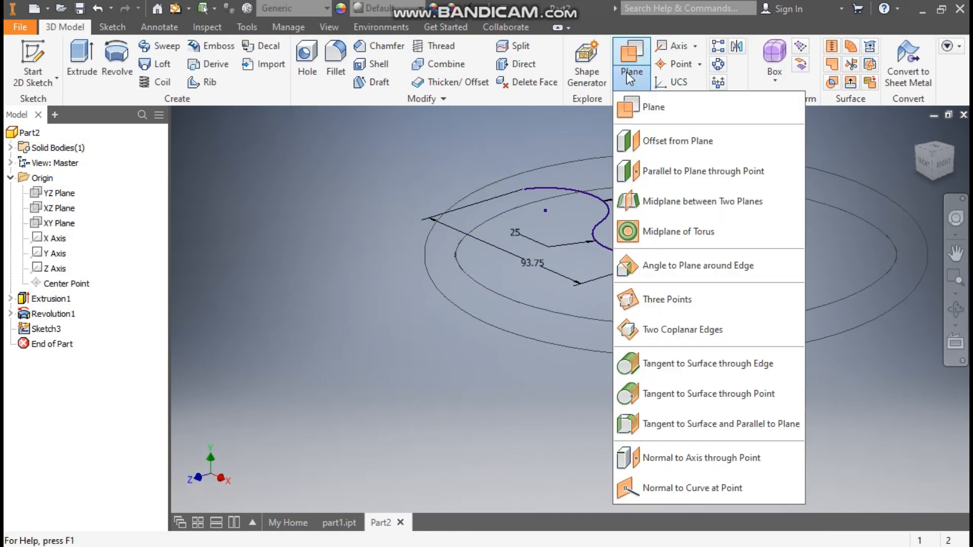
click(644, 112)
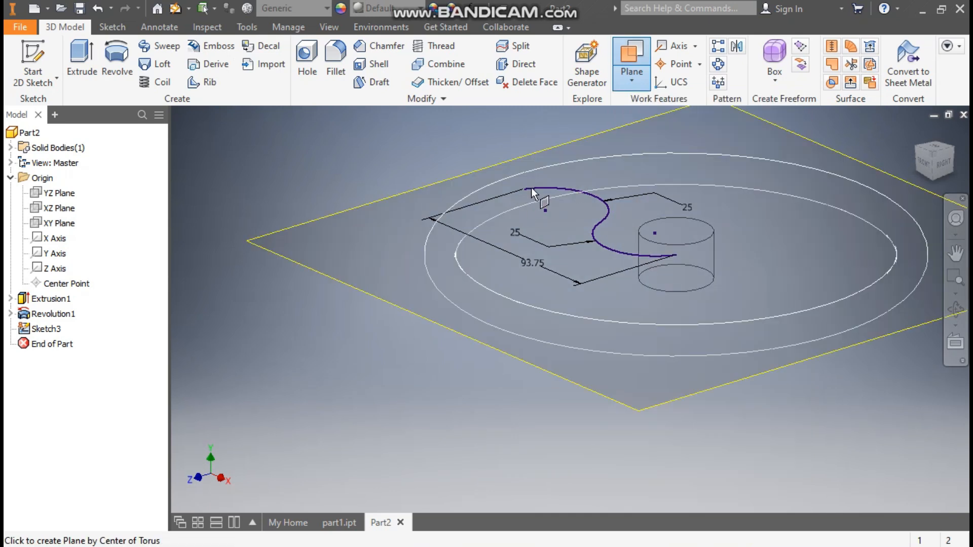
click(605, 199)
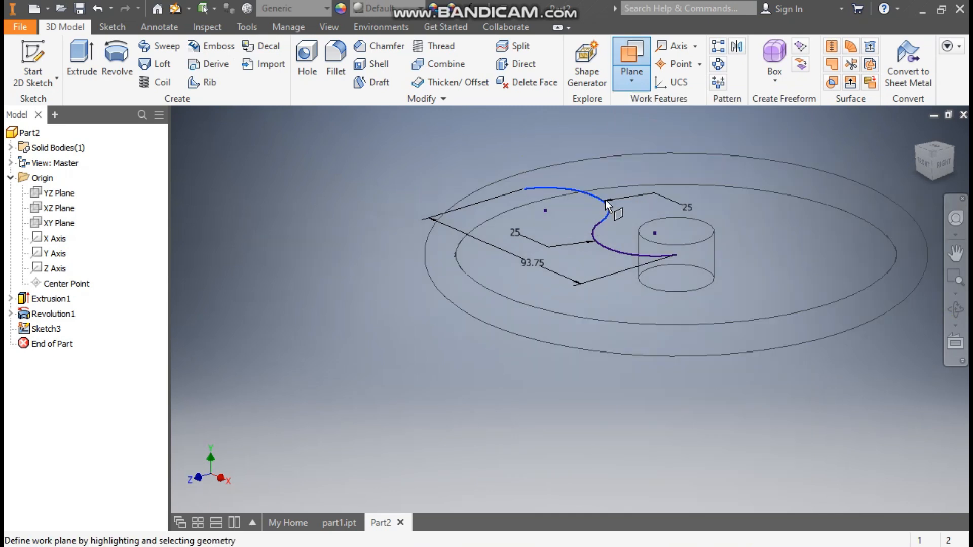
click(525, 191)
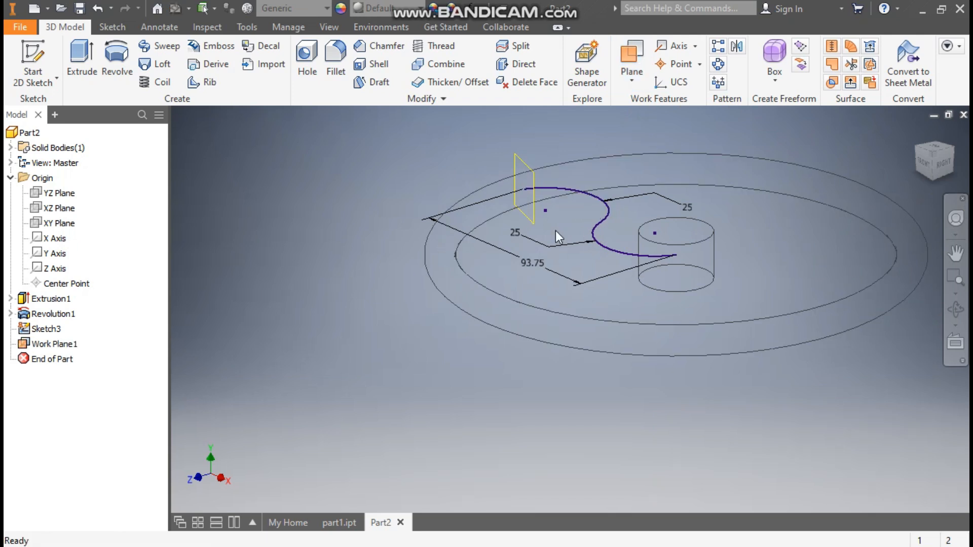
- Start a new sketch on the work plane at the S-curve's outer end
scroll(505, 158, down, 4)
middle_drag(505, 158, 457, 167)
scroll(458, 167, up, 1)
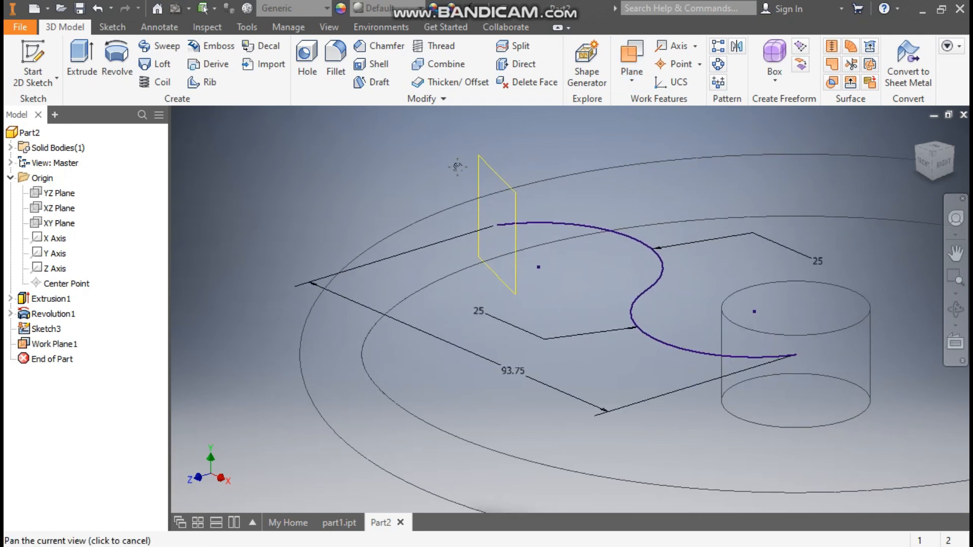
click(495, 170)
click(503, 149)
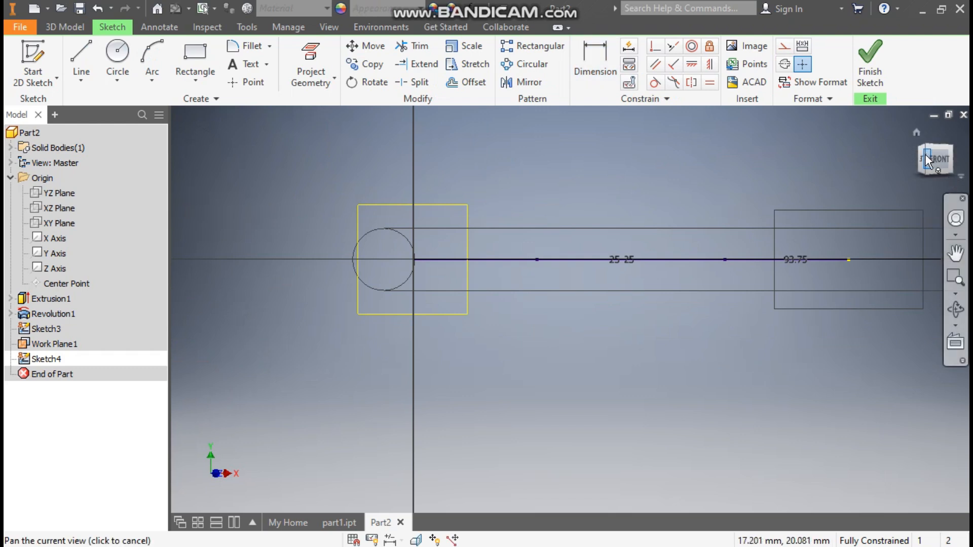
- Project the S-curve's outer endpoint into the new sketch
click(923, 143)
scroll(476, 363, down, 5)
scroll(482, 360, down, 3)
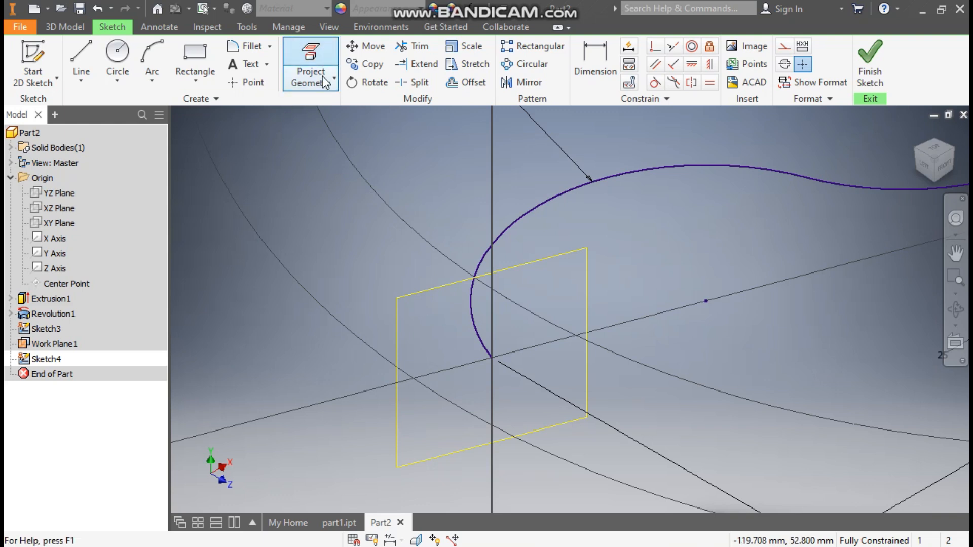
click(324, 81)
click(492, 359)
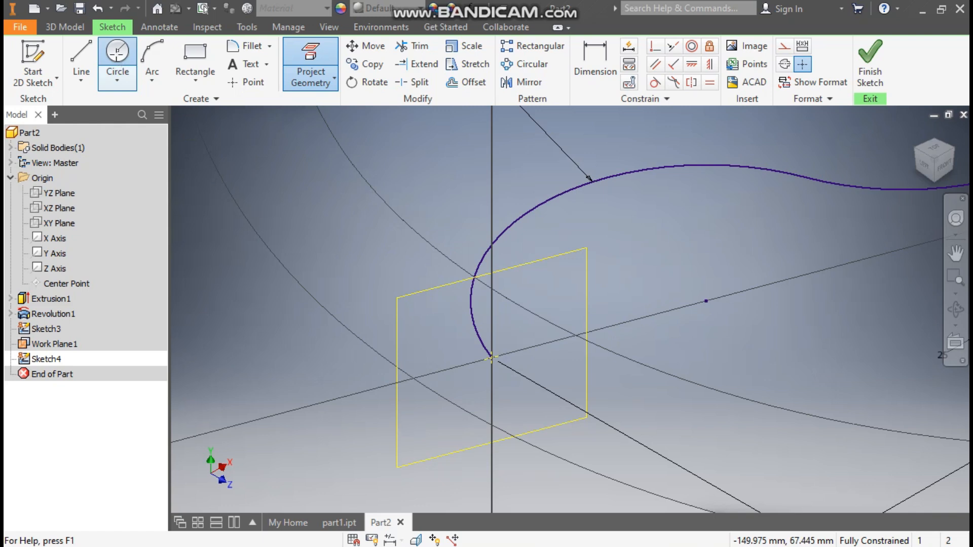
- Draw a 10 mm diameter circle centred on the projected endpoint and finish the sketch
click(117, 56)
click(493, 359)
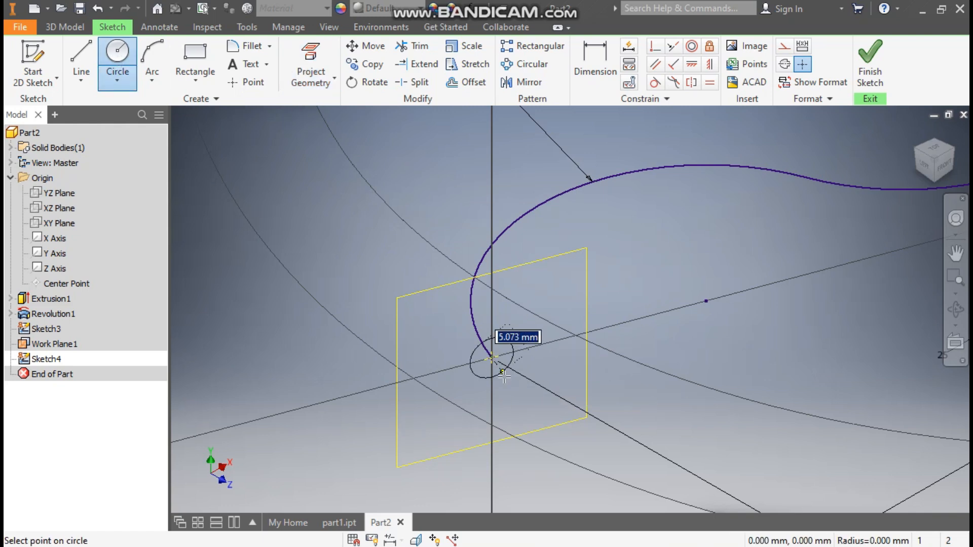
text(16)
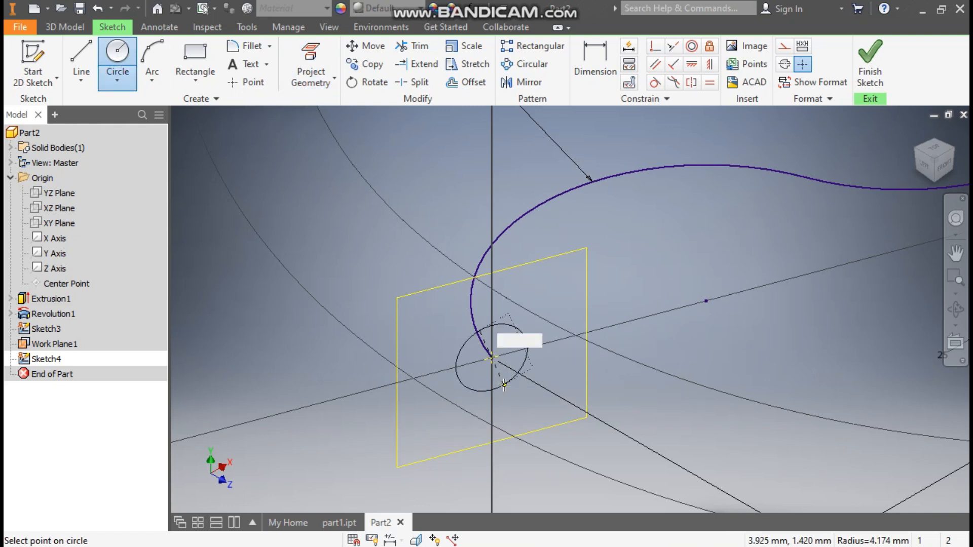
key(Return)
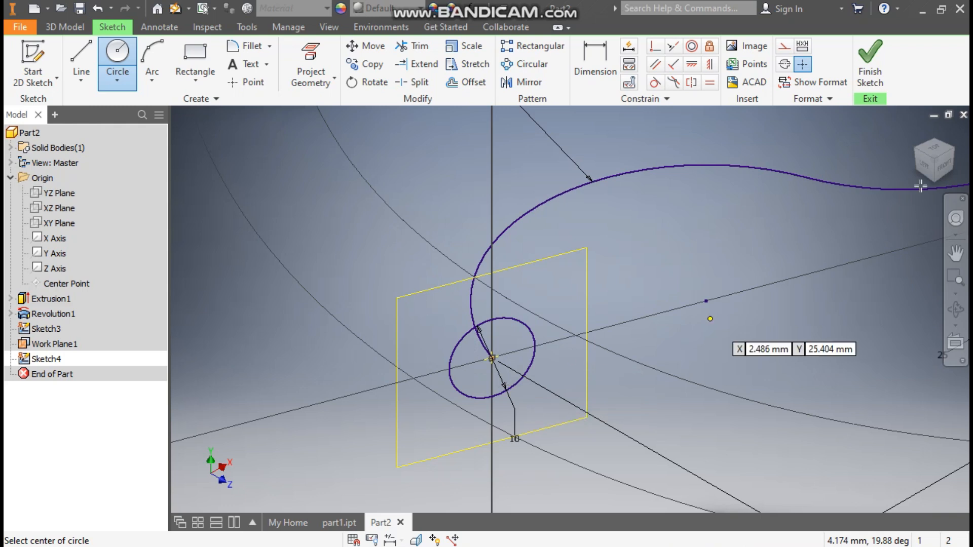
click(870, 61)
- Sweep the 10 mm circle along the S-curve as a joined solid to form the spoke, using the Path type and Path orientation
scroll(552, 279, down, 5)
middle_drag(641, 288, 591, 289)
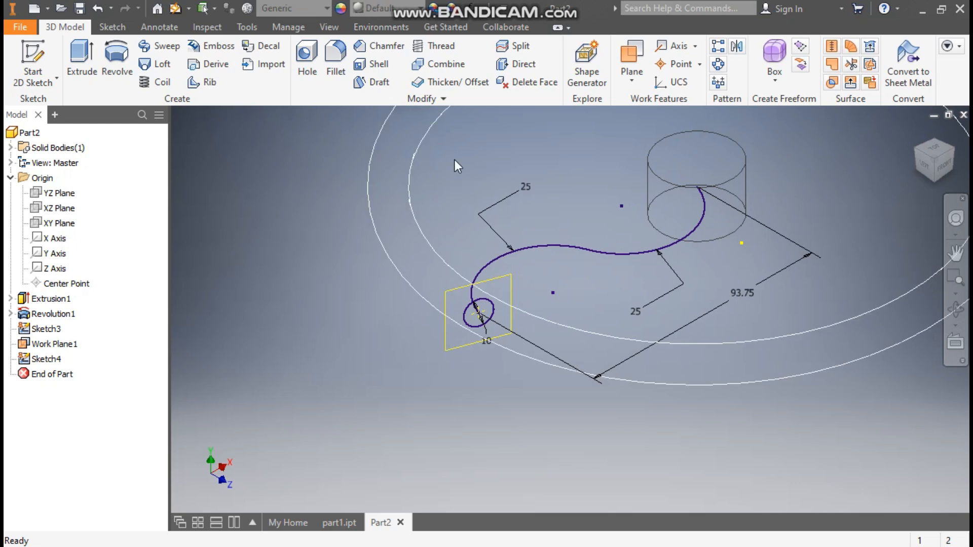
click(168, 50)
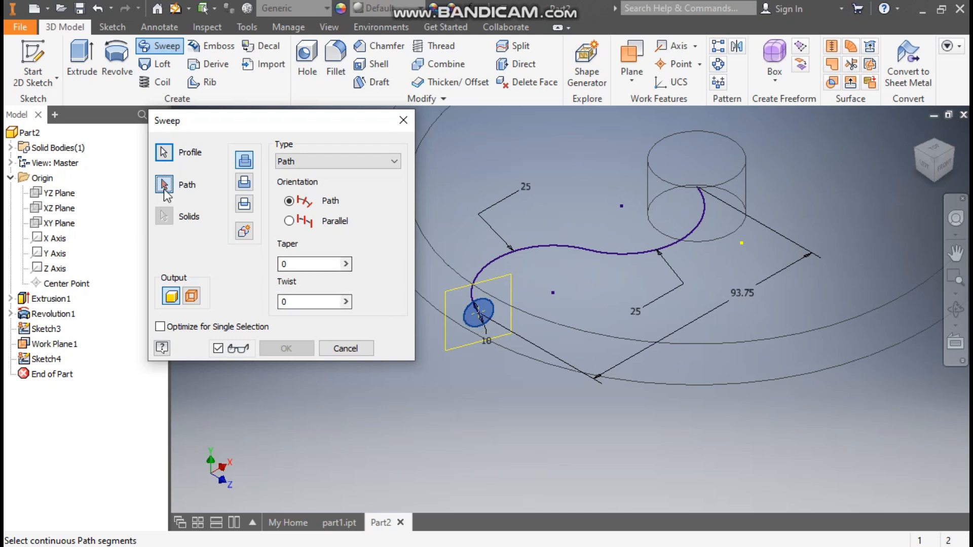
click(511, 251)
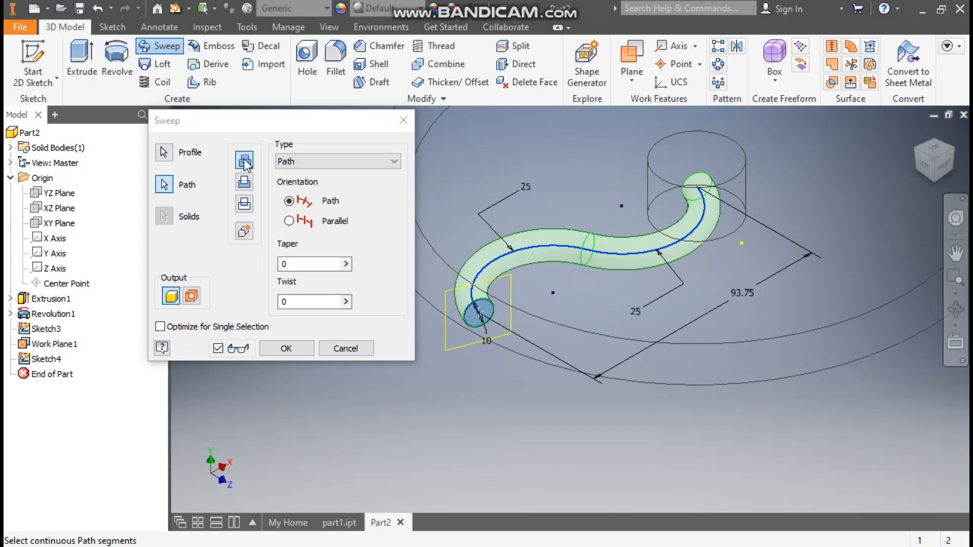
click(286, 348)
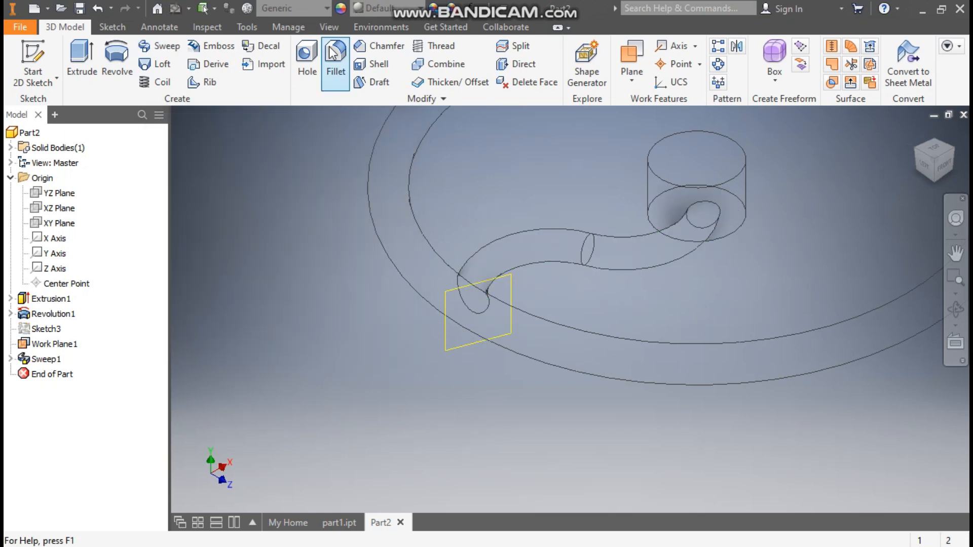
- Change the model's visual style to Shaded with Edges
click(330, 29)
click(181, 85)
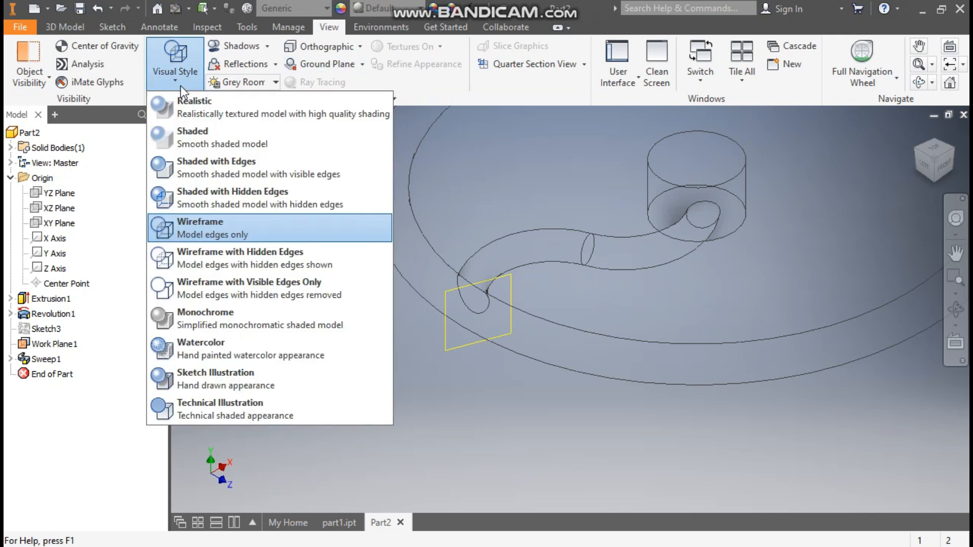
click(210, 162)
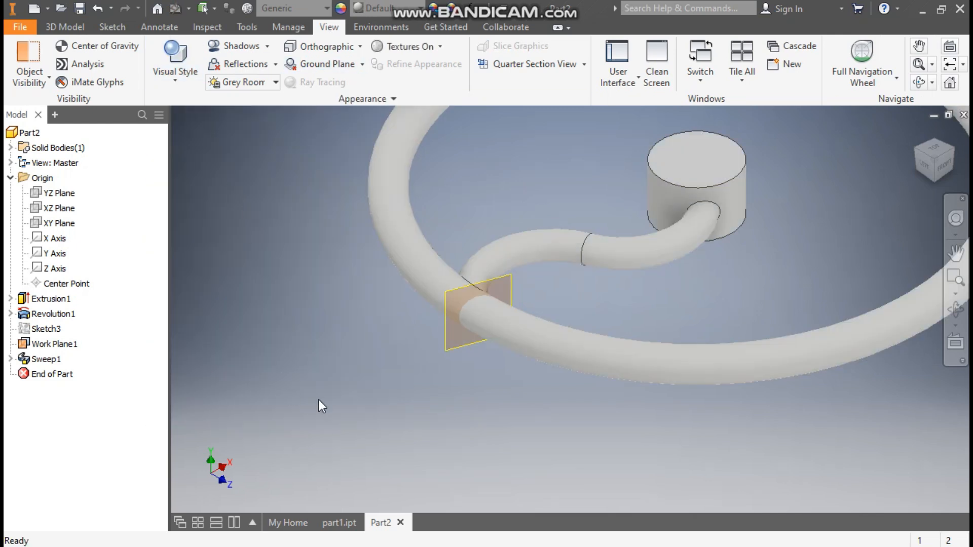
- Hide the work plane at the spoke's outer end
click(455, 345)
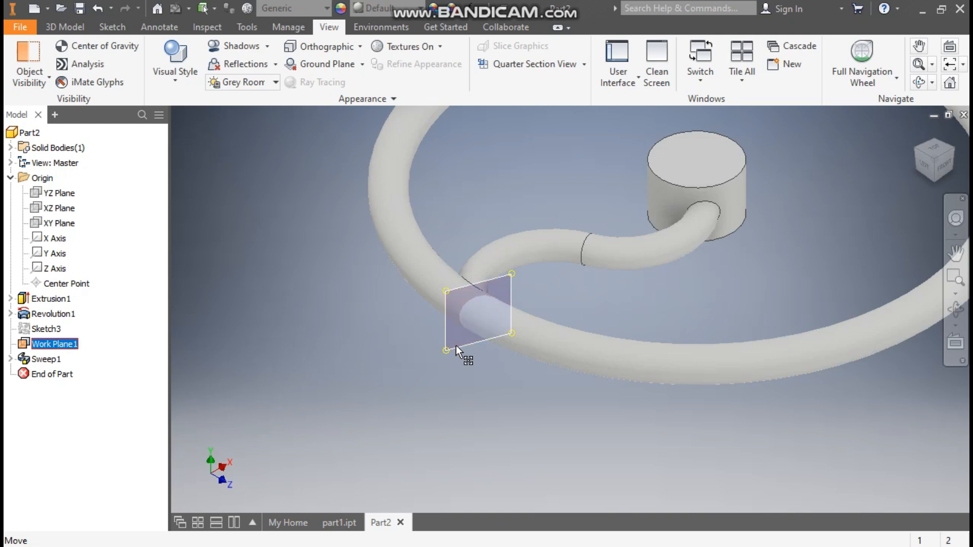
right_click(455, 345)
click(488, 198)
middle_drag(663, 258, 644, 272)
scroll(644, 272, down, 3)
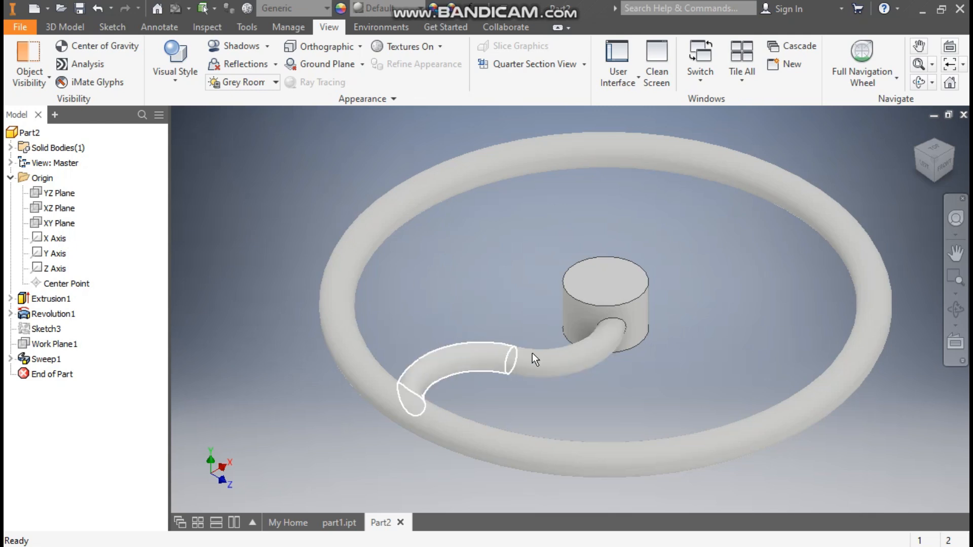
- Pattern the swept spoke circularly around the hub's axis with 6 occurrences over 360 degrees
click(72, 26)
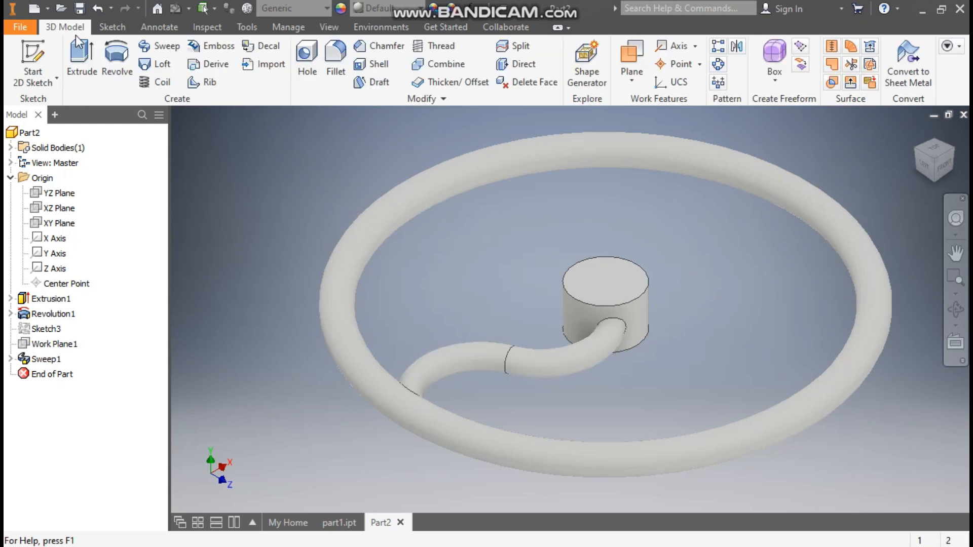
click(718, 64)
click(540, 366)
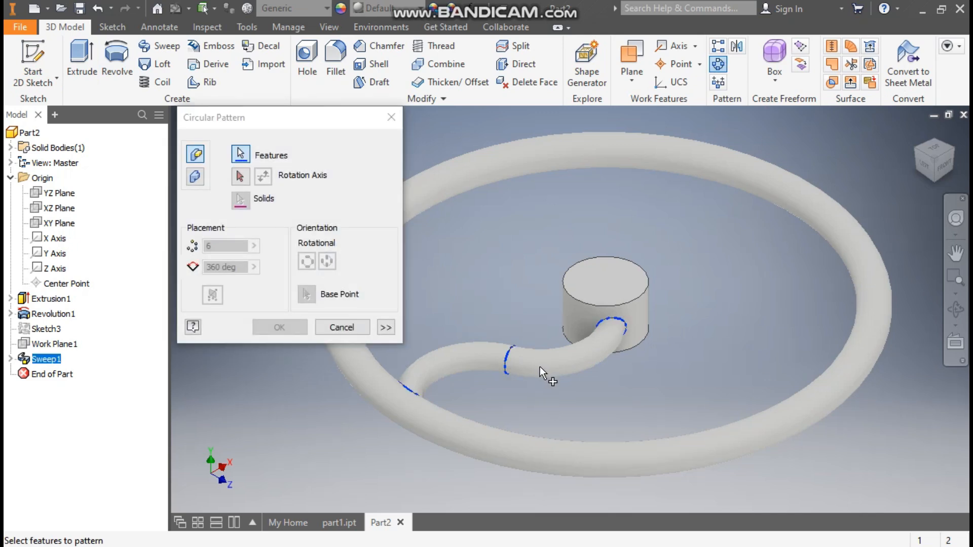
click(241, 176)
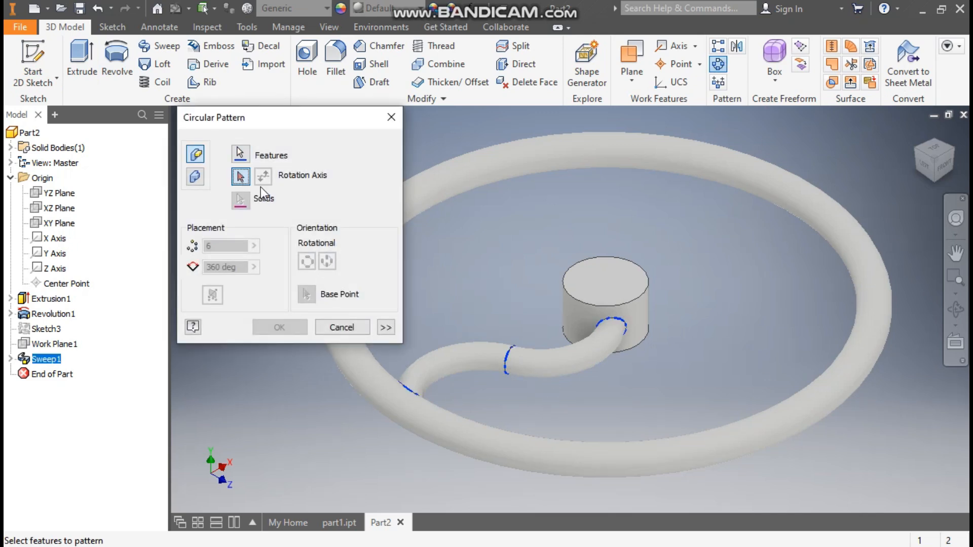
click(648, 309)
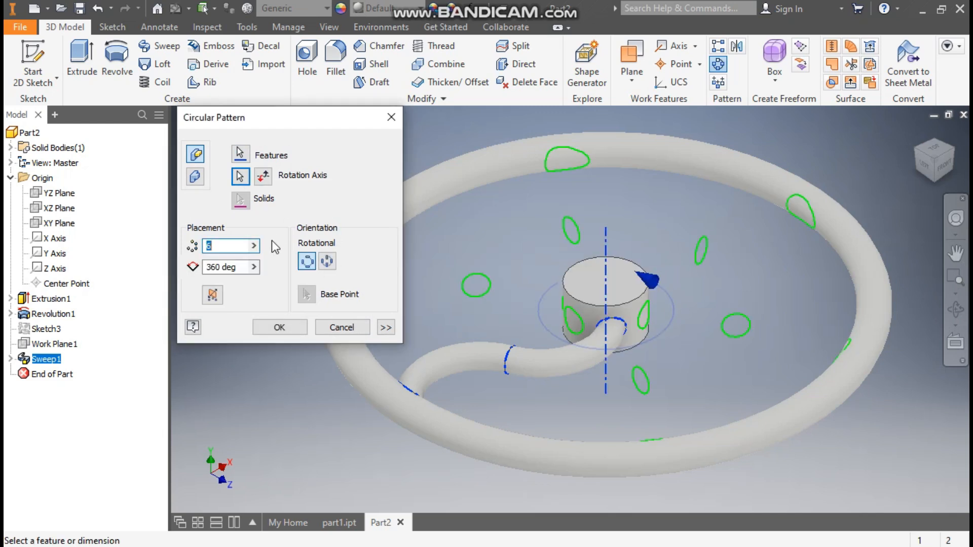
text(6)
click(237, 266)
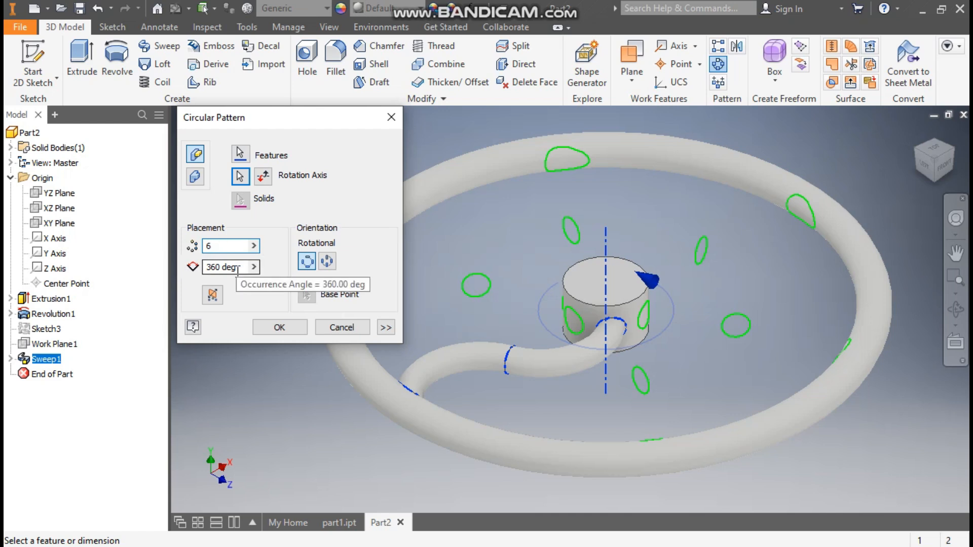
click(263, 328)
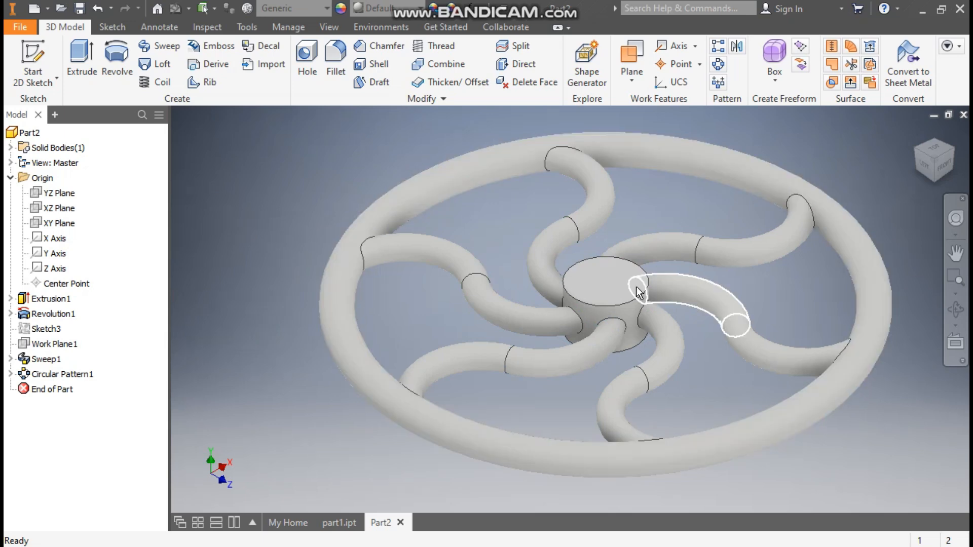
- Start a sketch on the hub's top face and draw an inscribed six-sided polygon about 16.5 mm across flats, centred on the hub
click(617, 282)
click(726, 270)
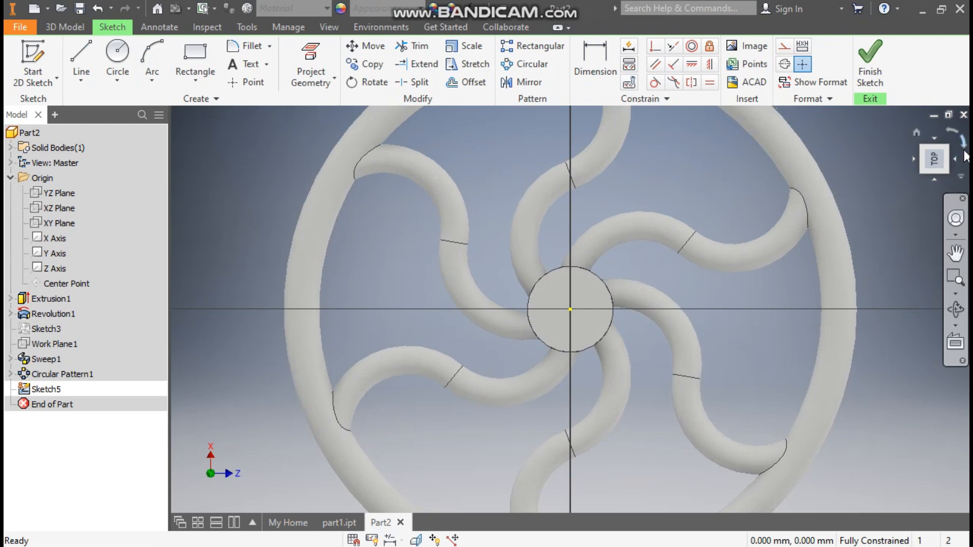
click(934, 162)
scroll(588, 324, down, 6)
middle_drag(588, 325, 645, 337)
scroll(662, 330, up, 2)
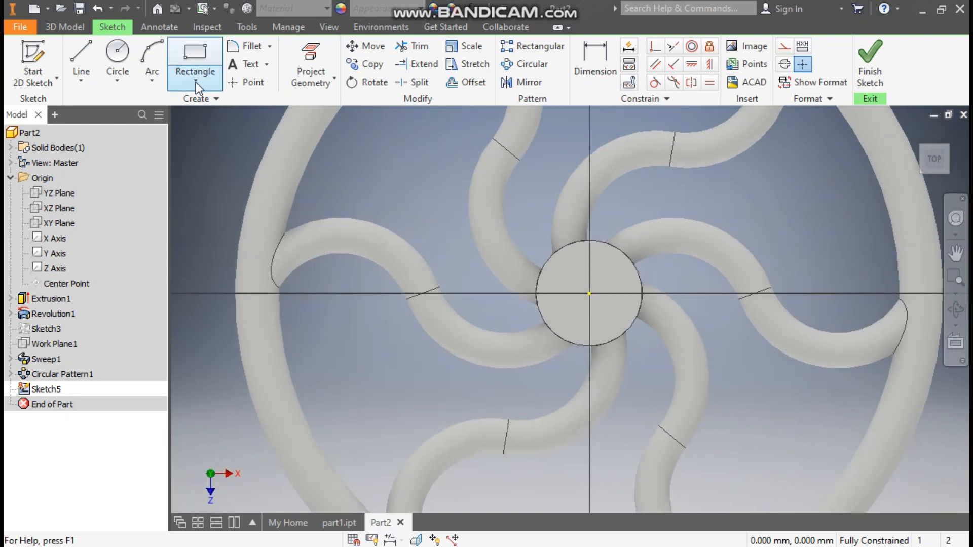
click(196, 83)
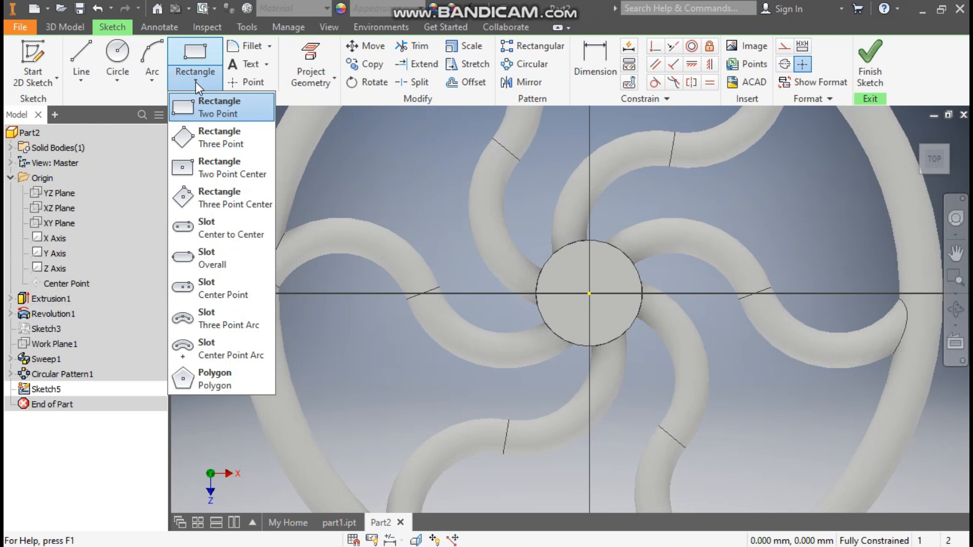
click(205, 381)
text(6)
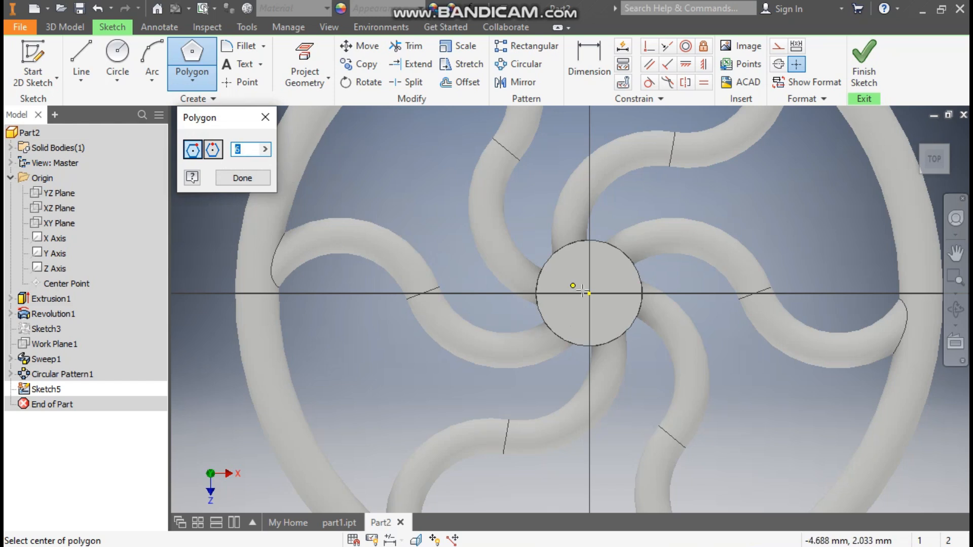
click(589, 293)
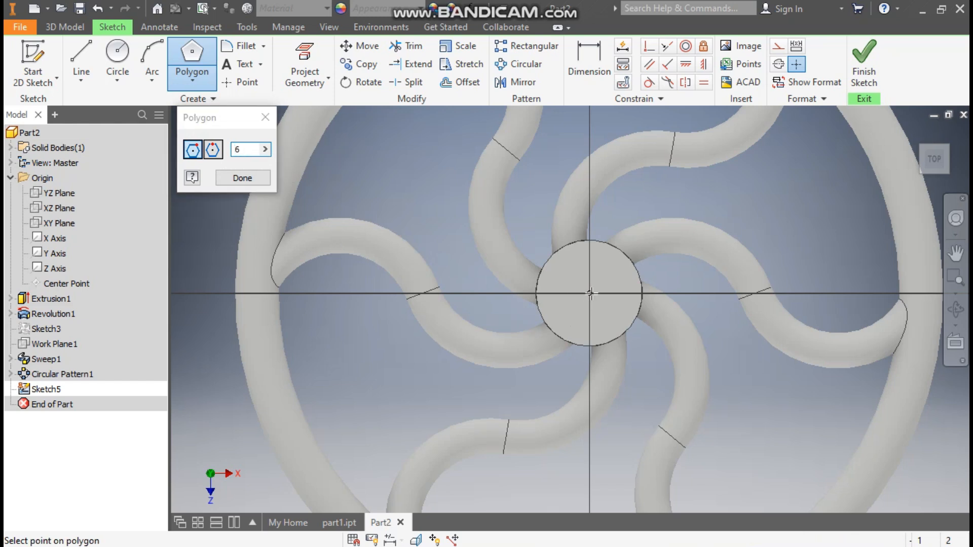
click(607, 264)
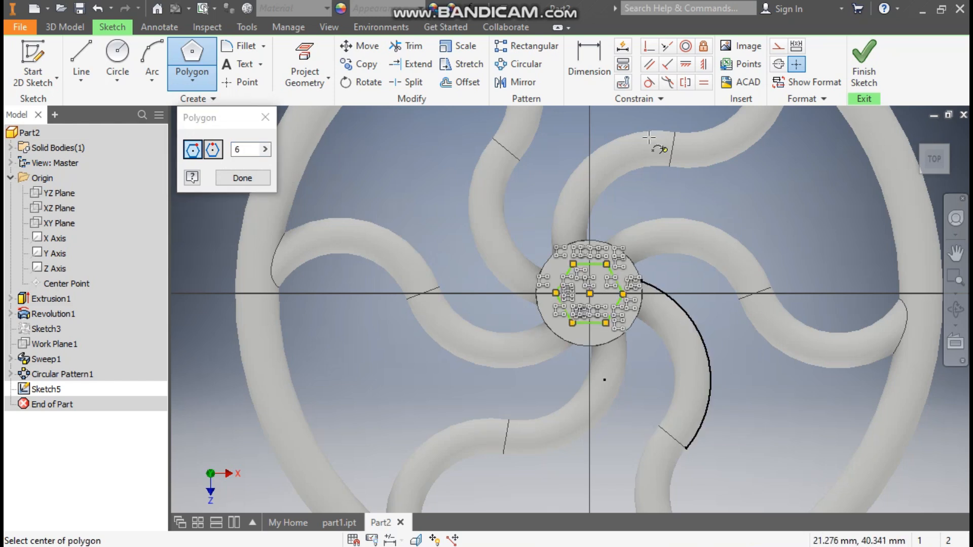
- Constrain the hexagon's right-hand vertex horizontally to its centre point
click(687, 65)
click(626, 295)
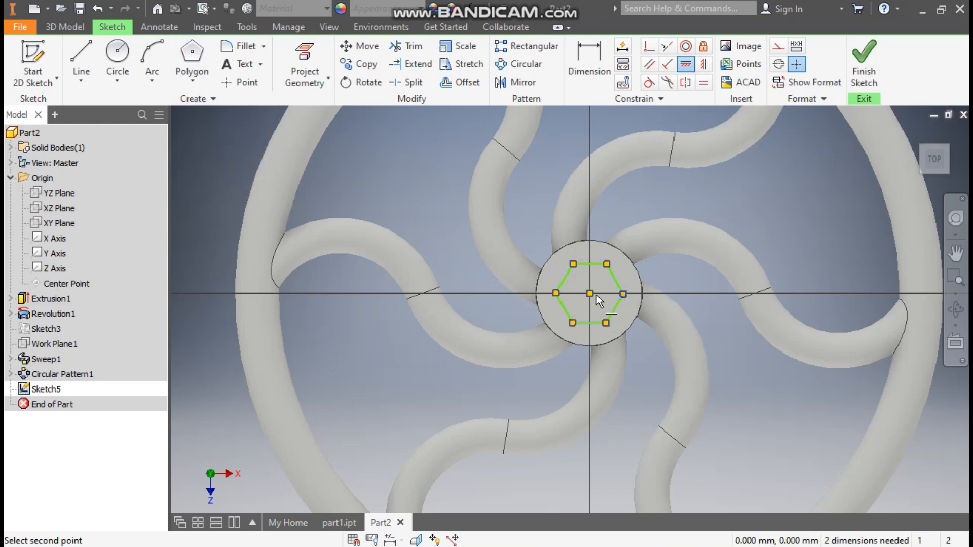
click(591, 294)
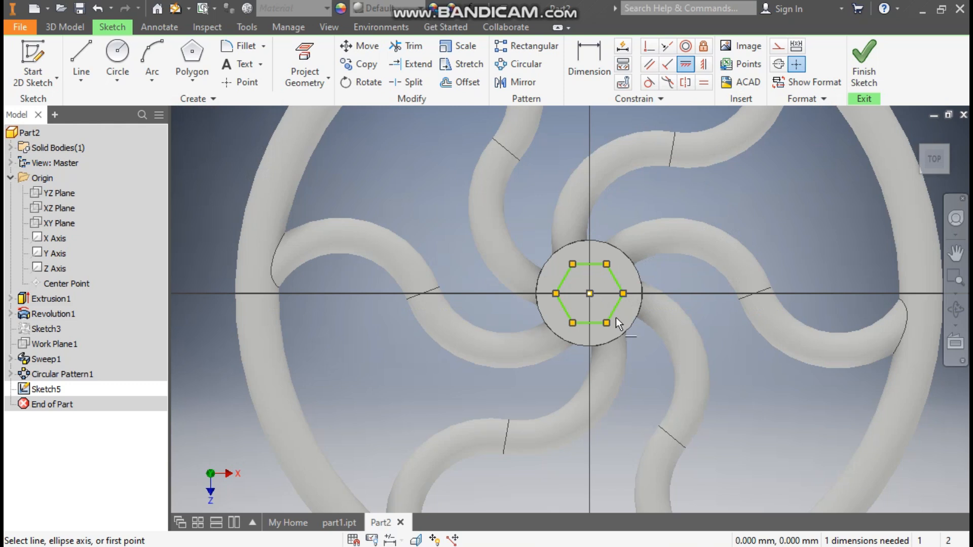
- Dimension the hexagon across its two horizontal flats at 15 mm and finish the sketch
click(587, 61)
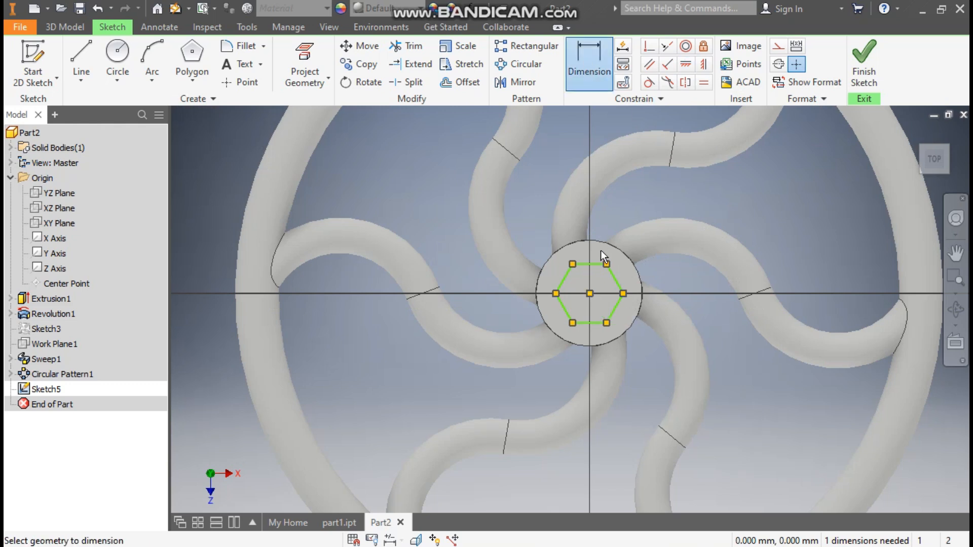
click(598, 323)
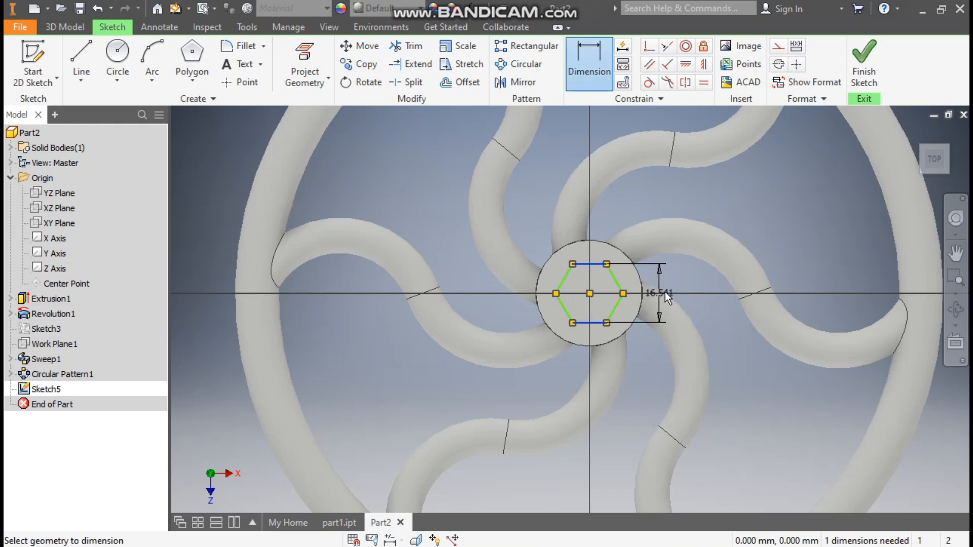
click(687, 290)
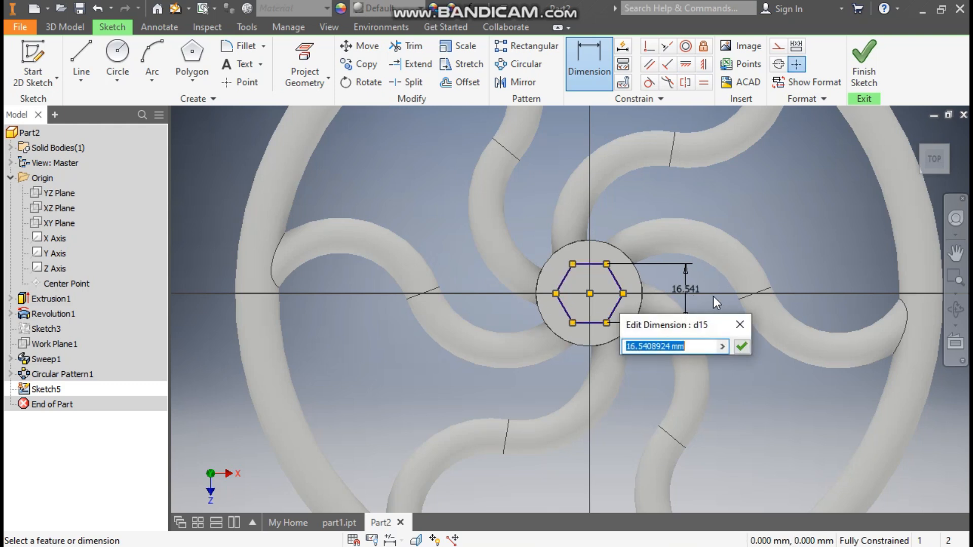
text(15)
key(Return)
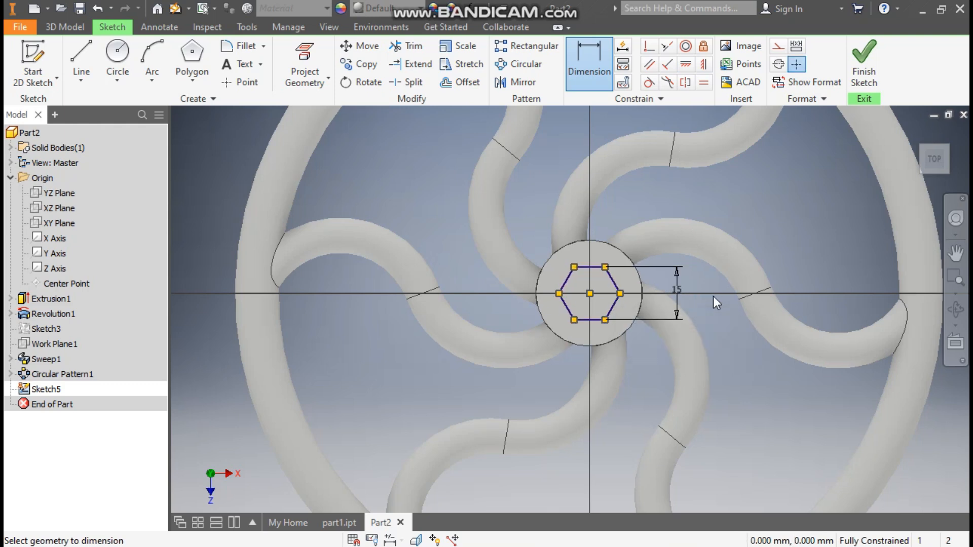
click(864, 57)
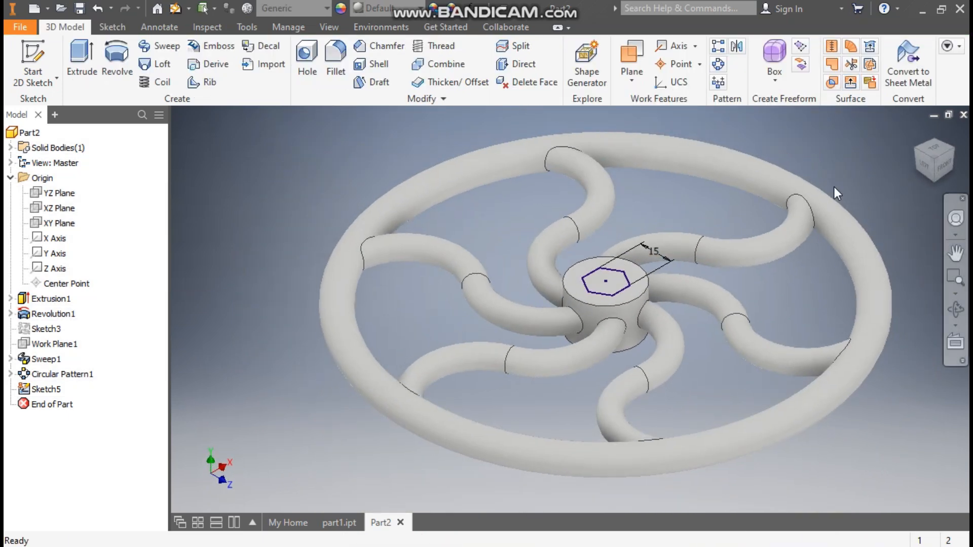
- Extrude the hexagon as a cut down through the hub with the extent set to All
click(81, 61)
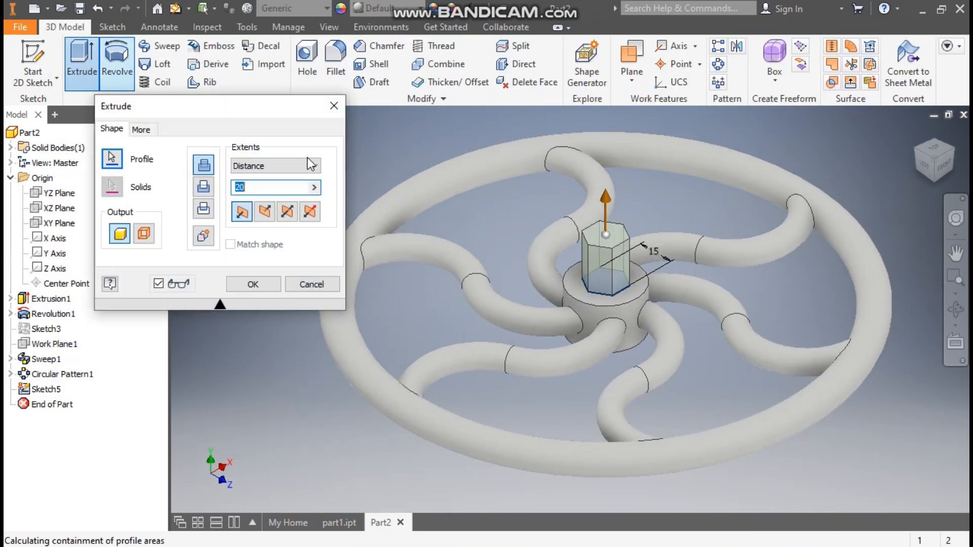
click(260, 213)
click(262, 166)
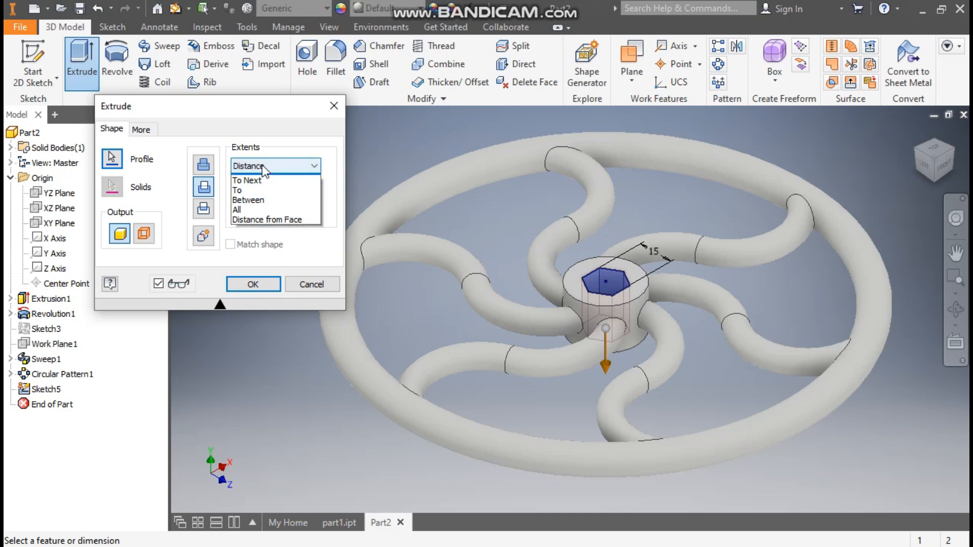
click(256, 219)
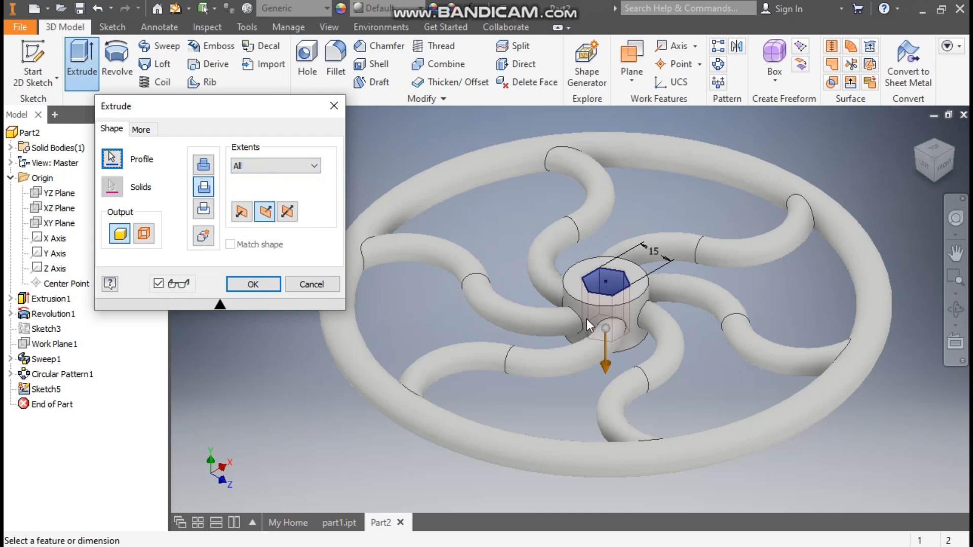
click(276, 284)
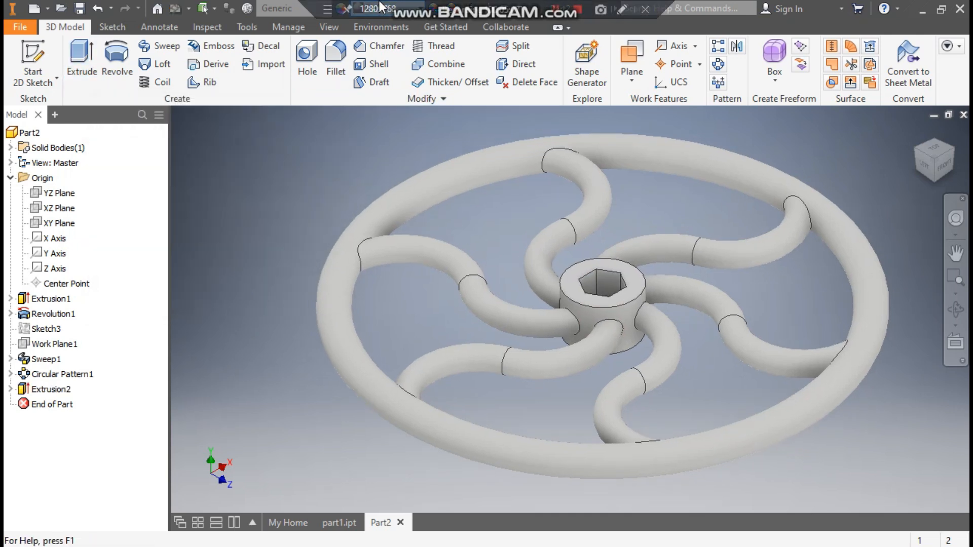
- Apply the Cyan appearance from the Inventor Material Library to the whole handwheel
click(385, 8)
scroll(398, 209, up, 2)
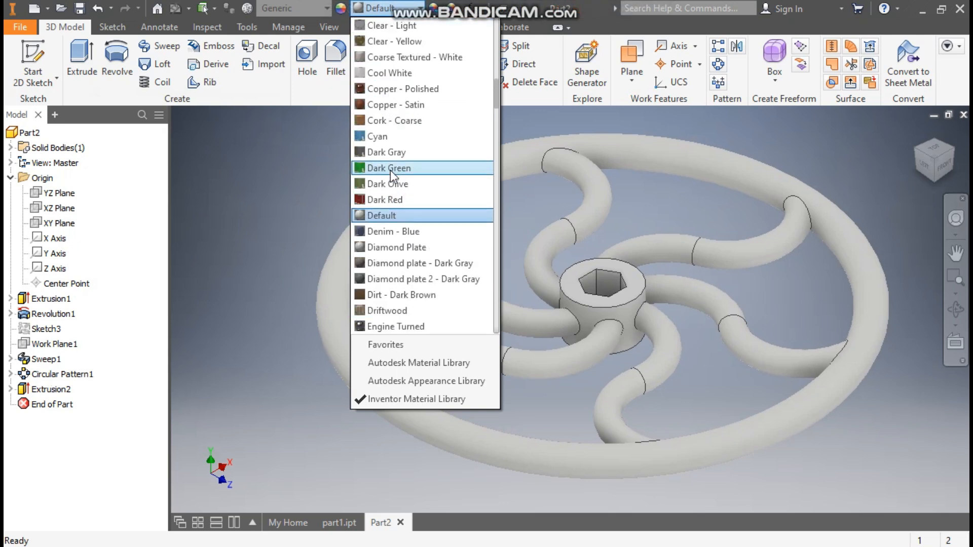
click(391, 136)
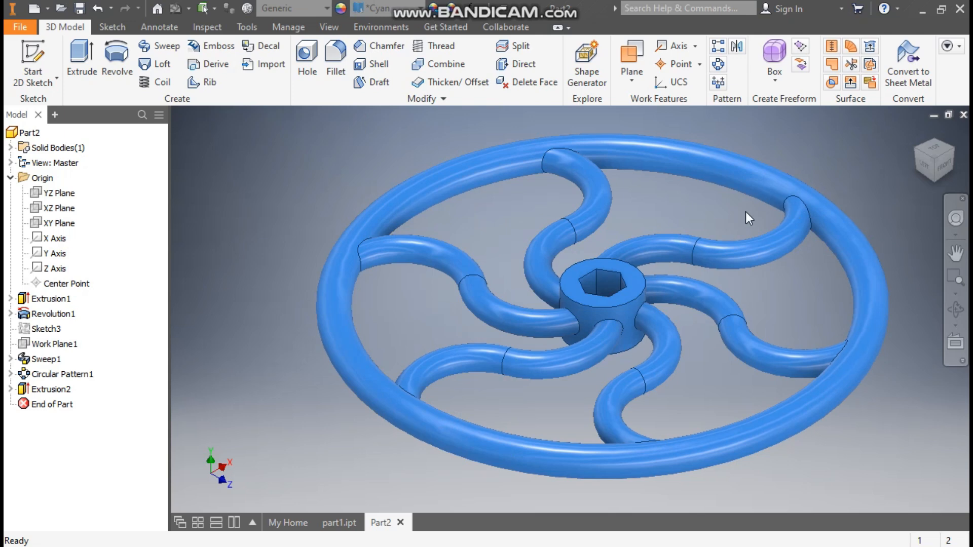
middle_drag(838, 176, 731, 177)
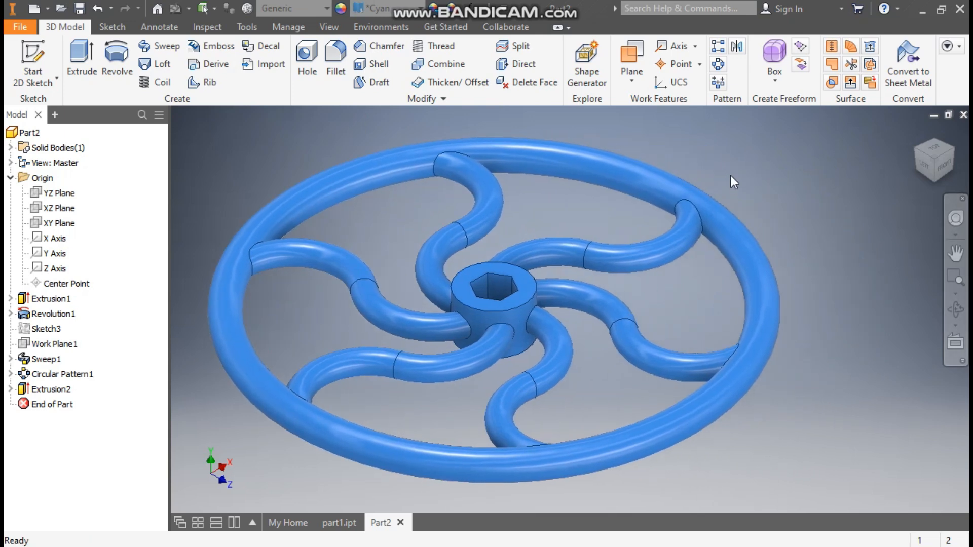